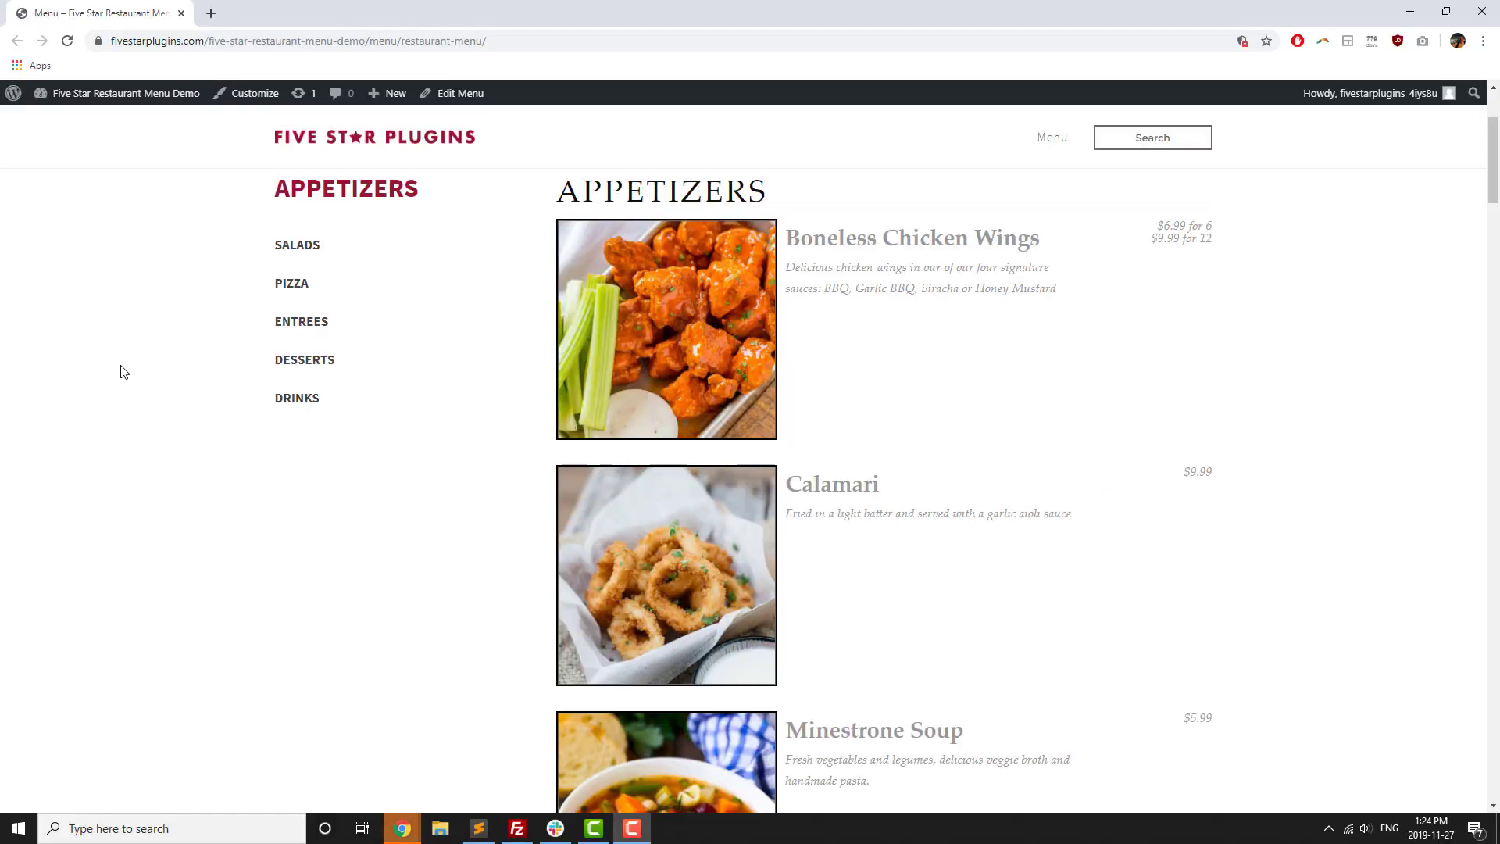
Browse the menu demo down past Pizza and open the Calamari popup showing its nutritional info.
left_click(283, 290)
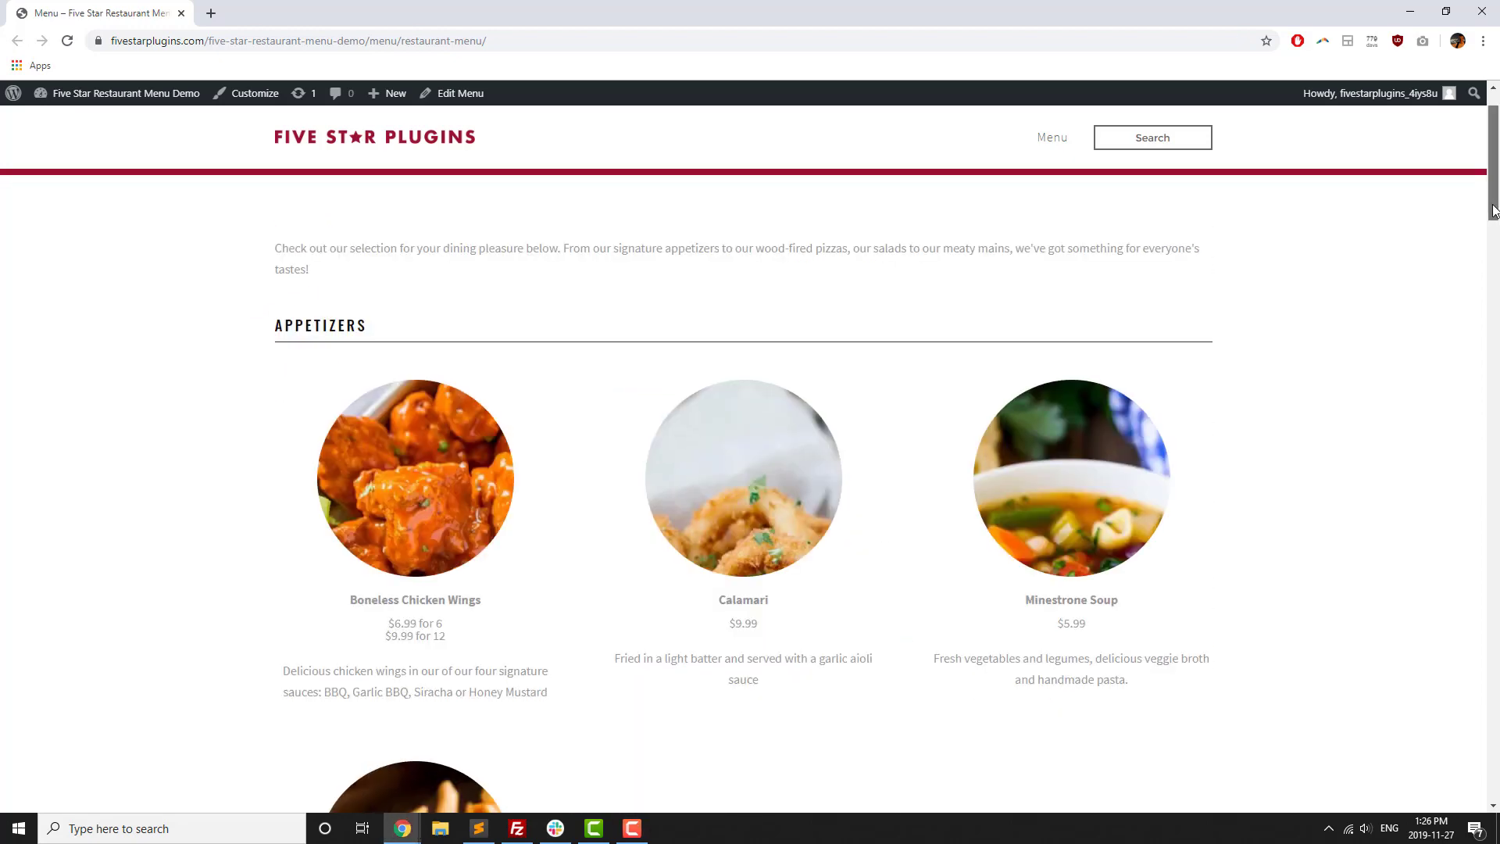
left_click_drag(1494, 230, 1493, 385)
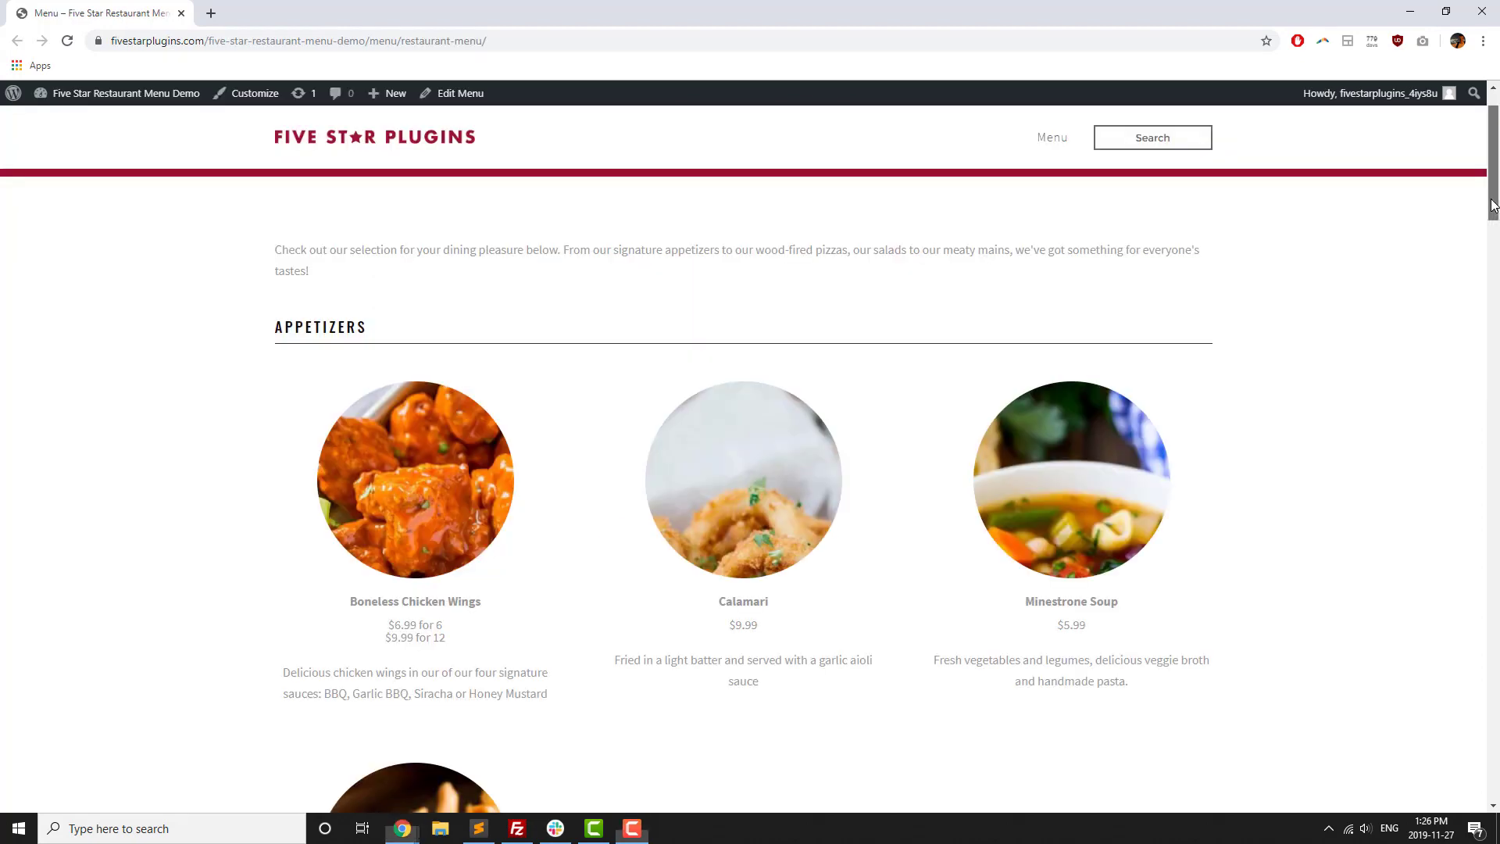
scroll(1493, 278, "down", 6)
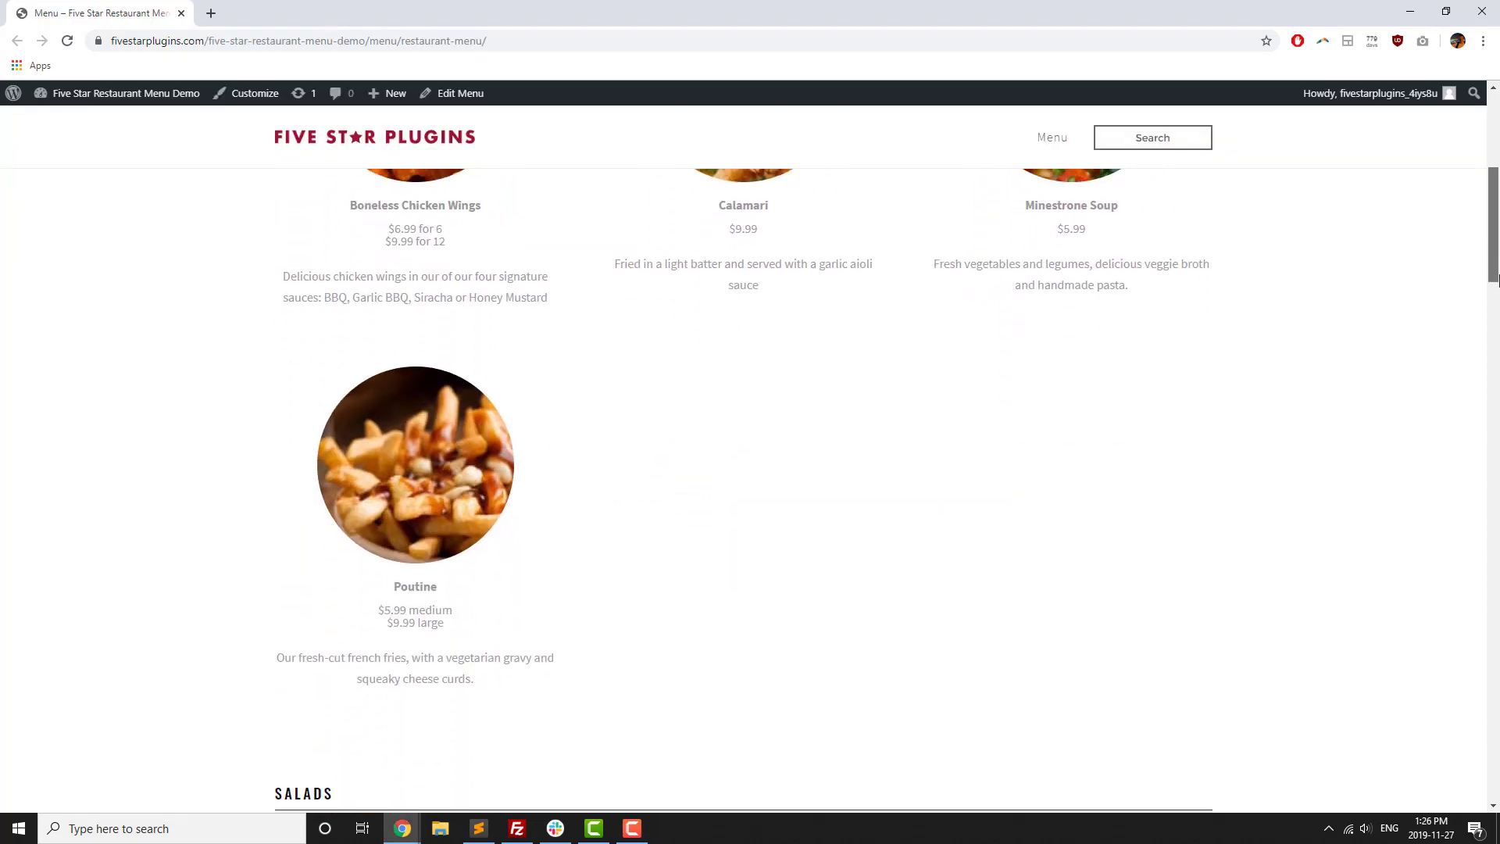
scroll(1494, 277, "down", 9)
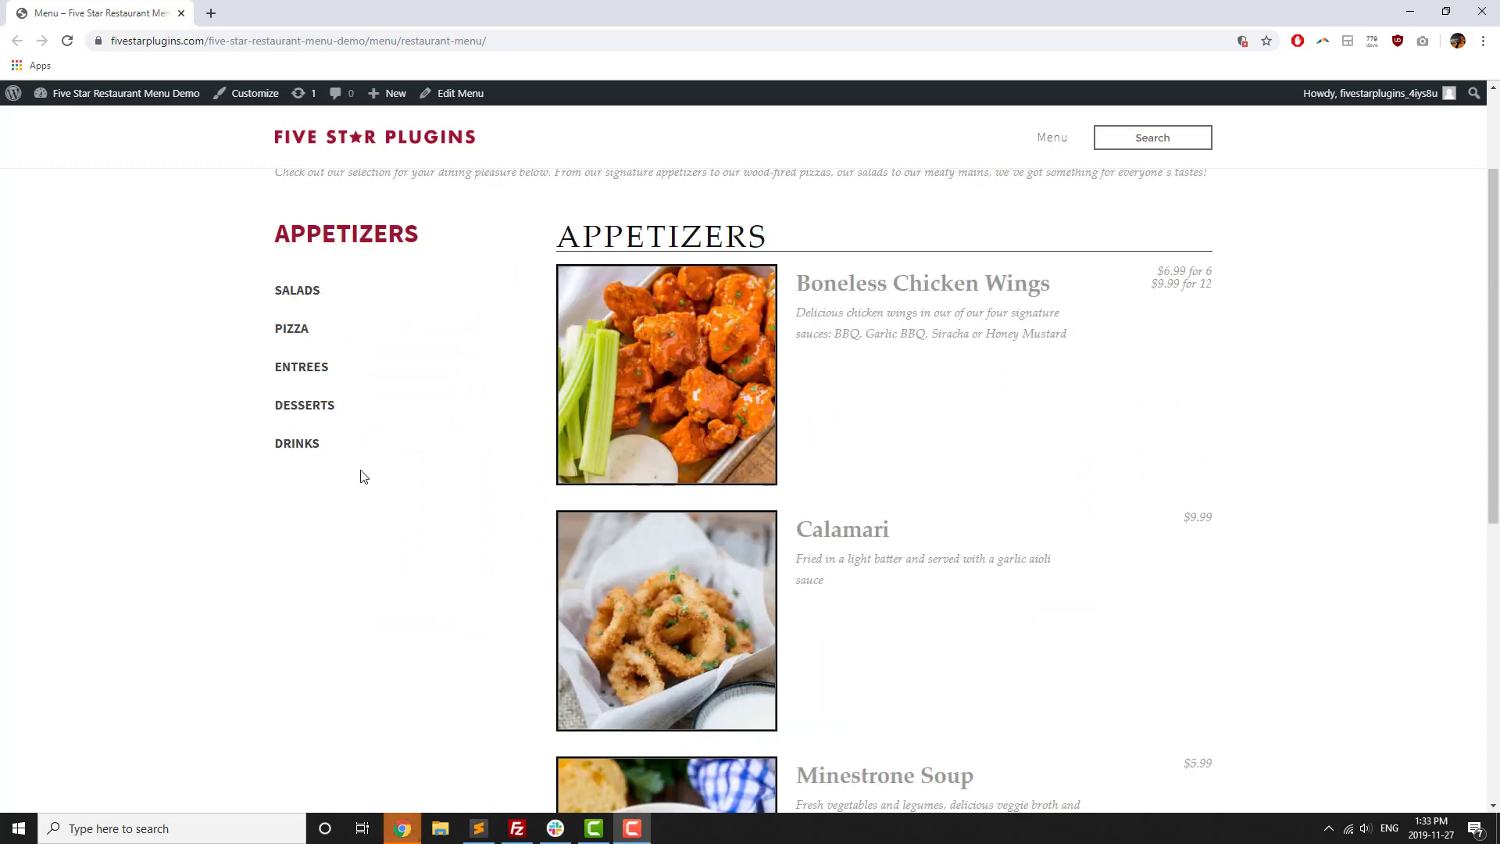
left_click(845, 529)
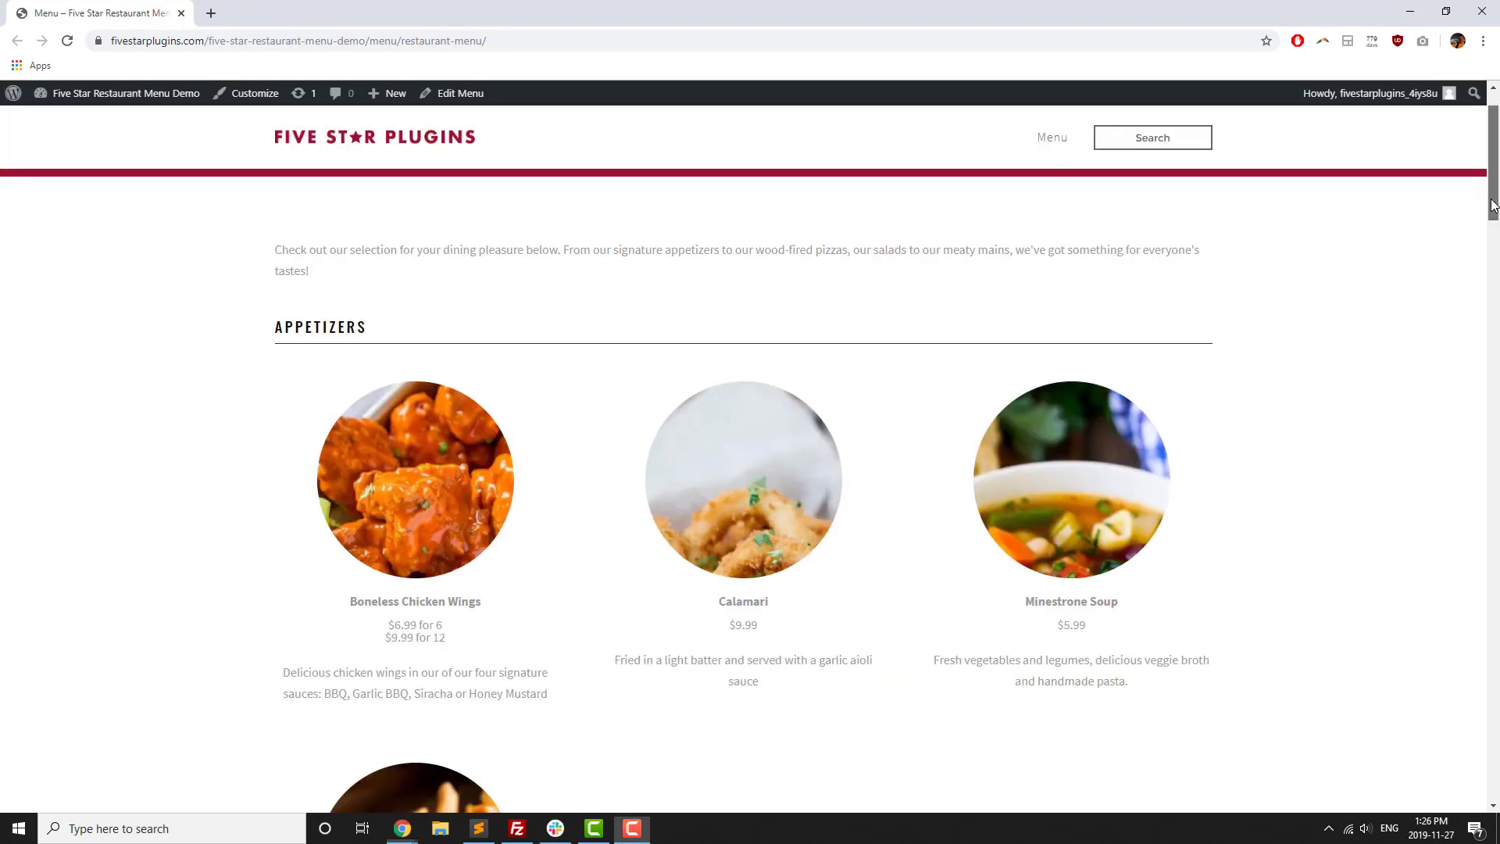
Browse the category-tab layout through Salads, Pizza, Entrees, Desserts and Drinks, then scroll the image grid.
scroll(749, 469, "down", 5)
scroll(750, 469, "down", 3)
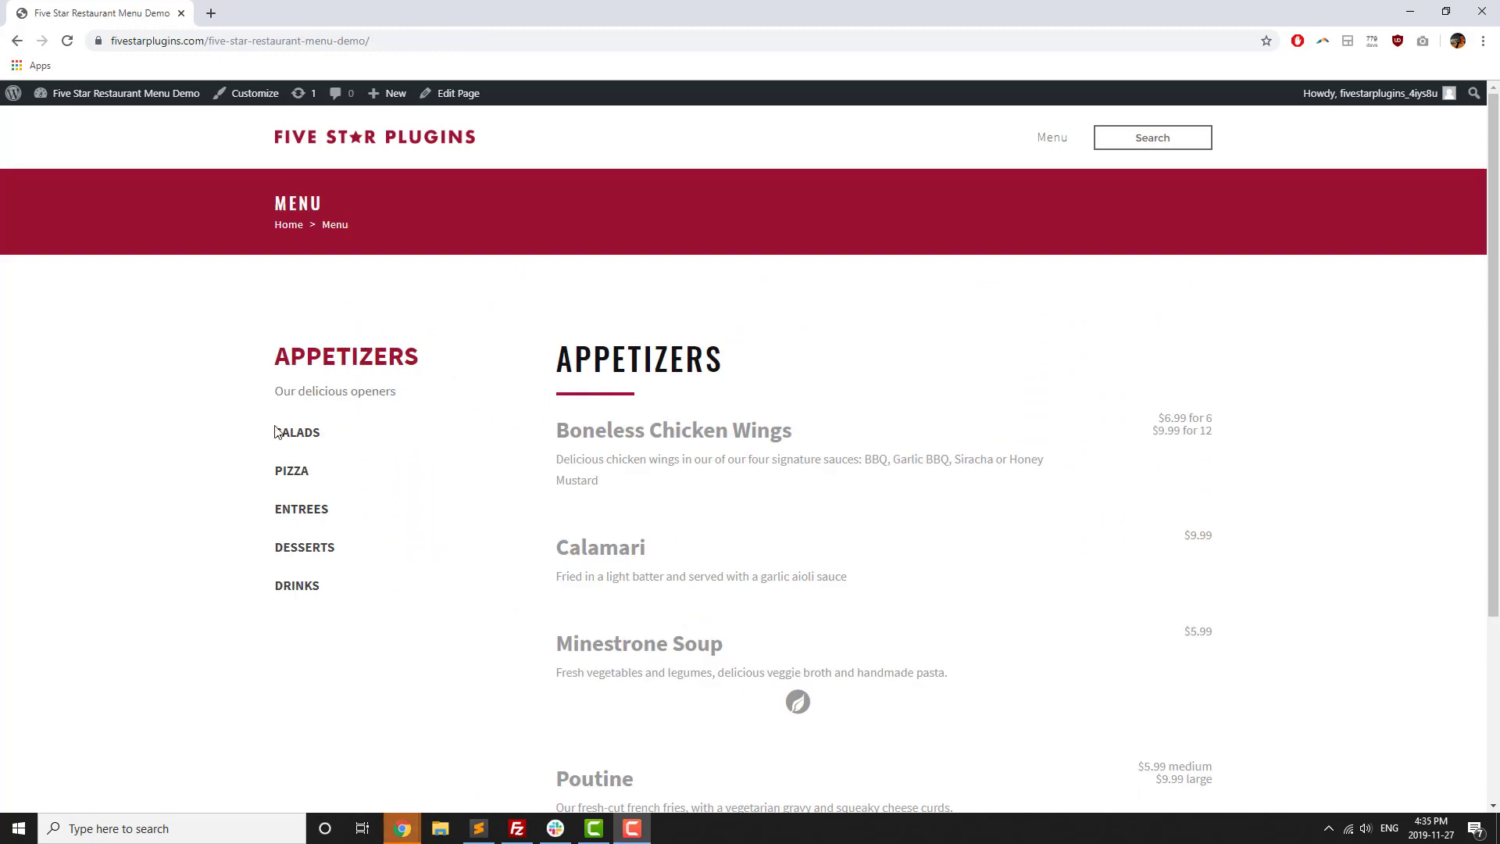
left_click(280, 432)
left_click(299, 454)
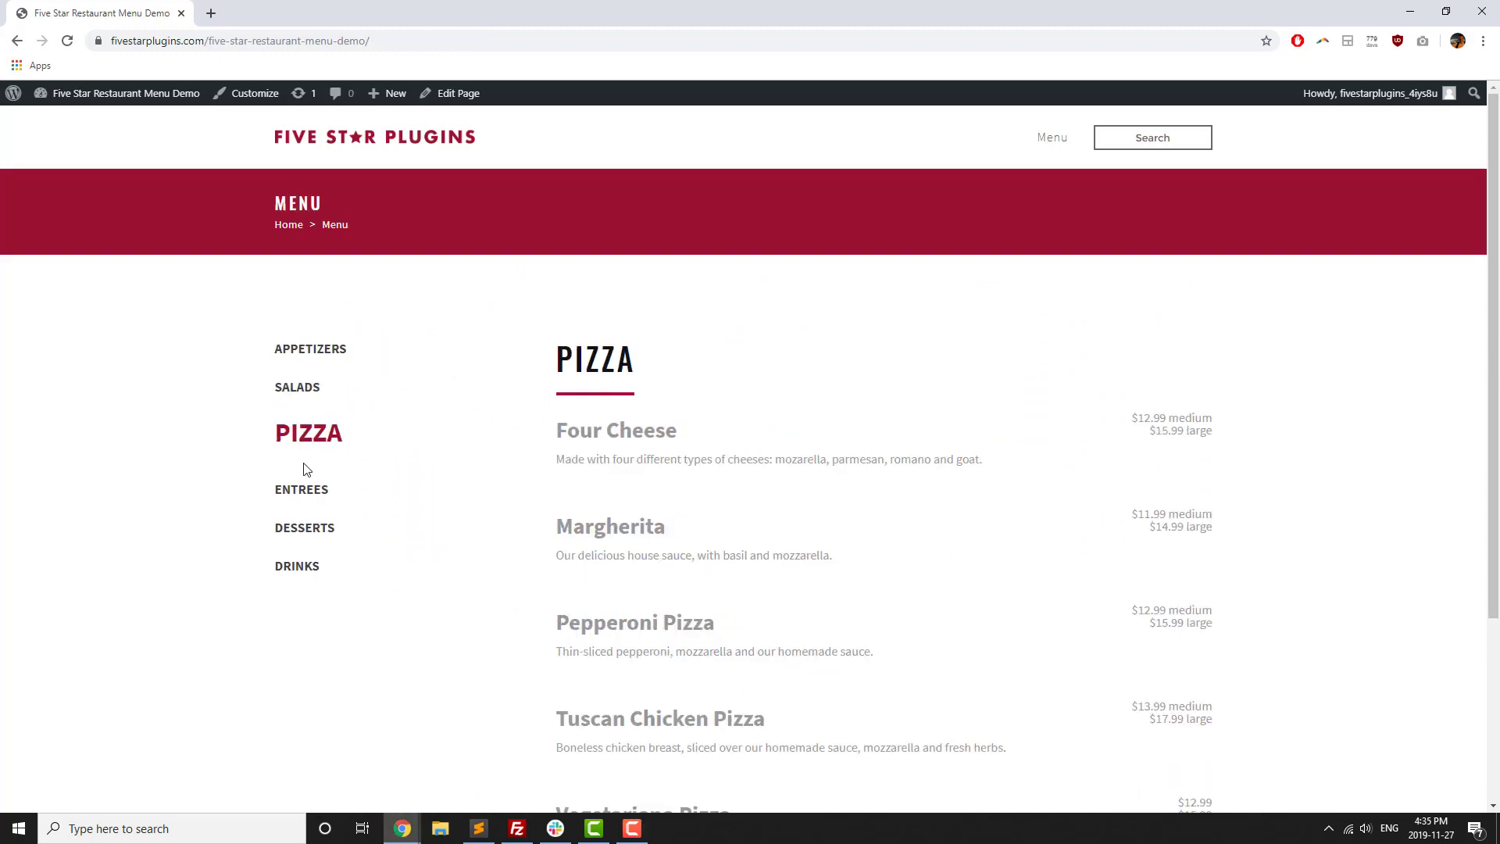
left_click(307, 495)
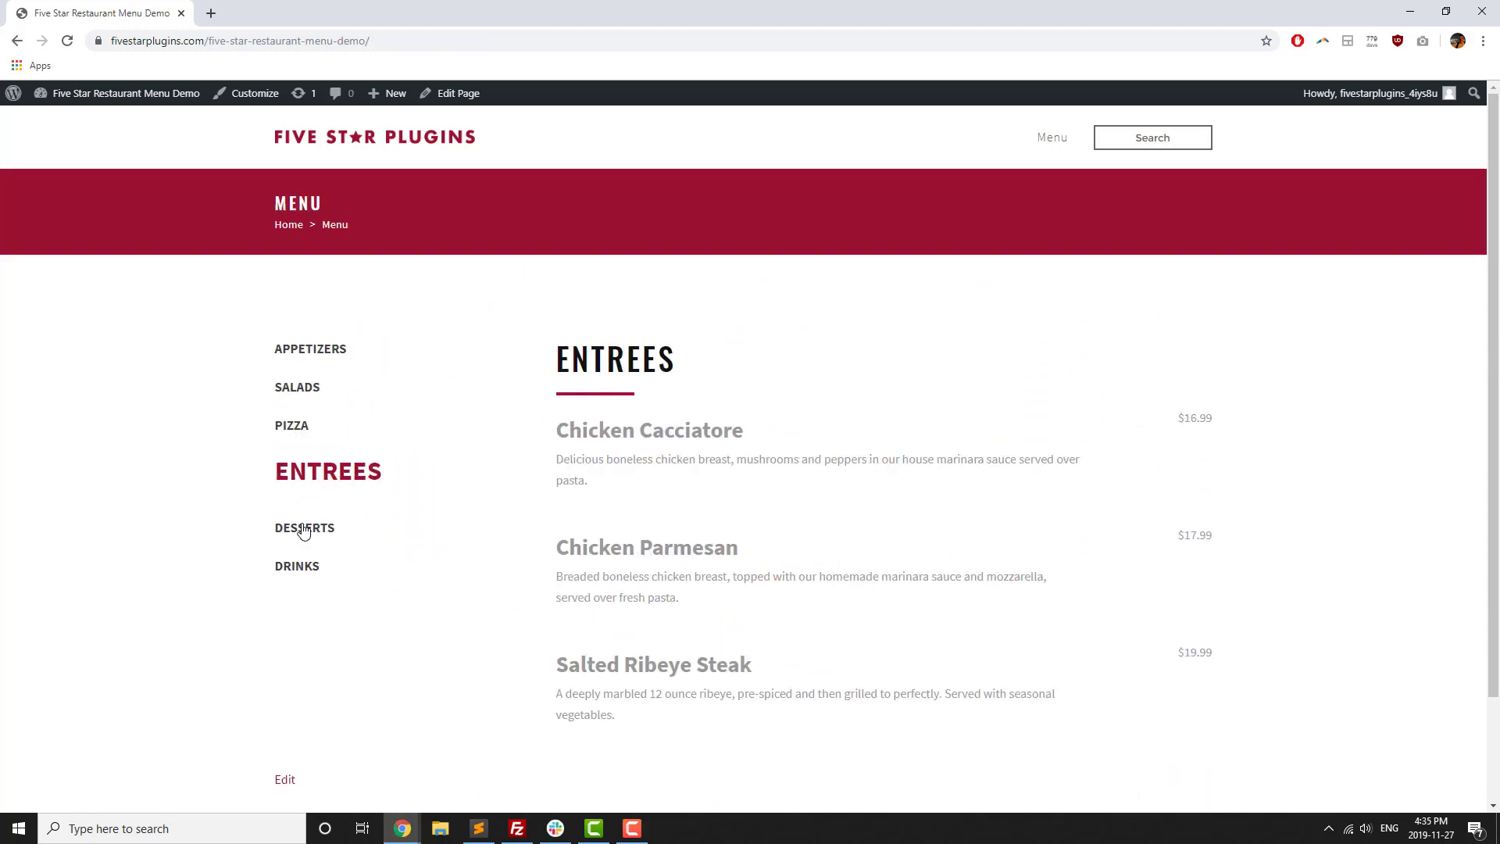
left_click(303, 528)
left_click(297, 566)
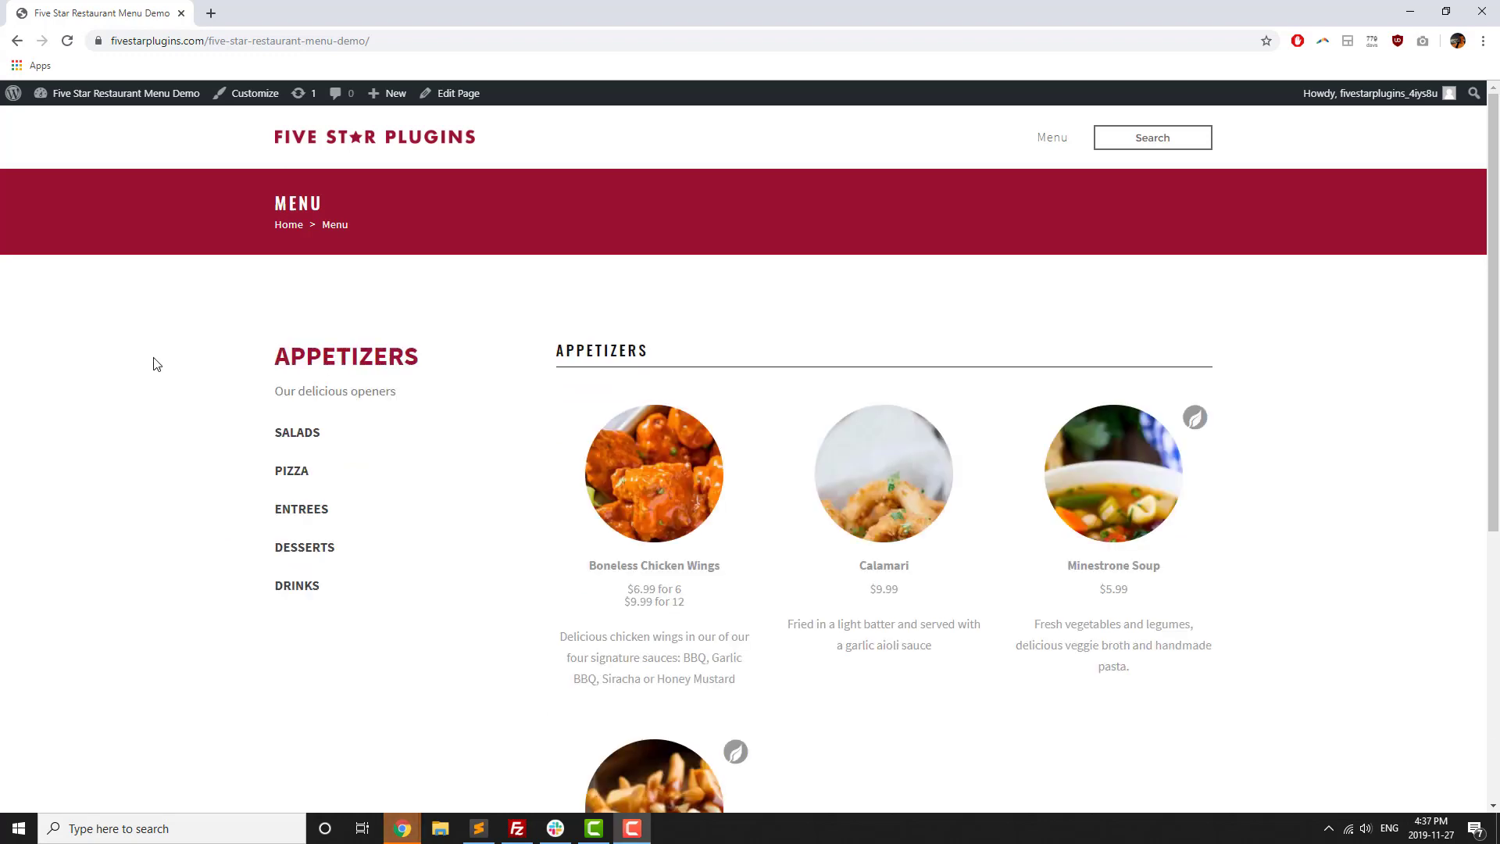
scroll(156, 363, "down", 2)
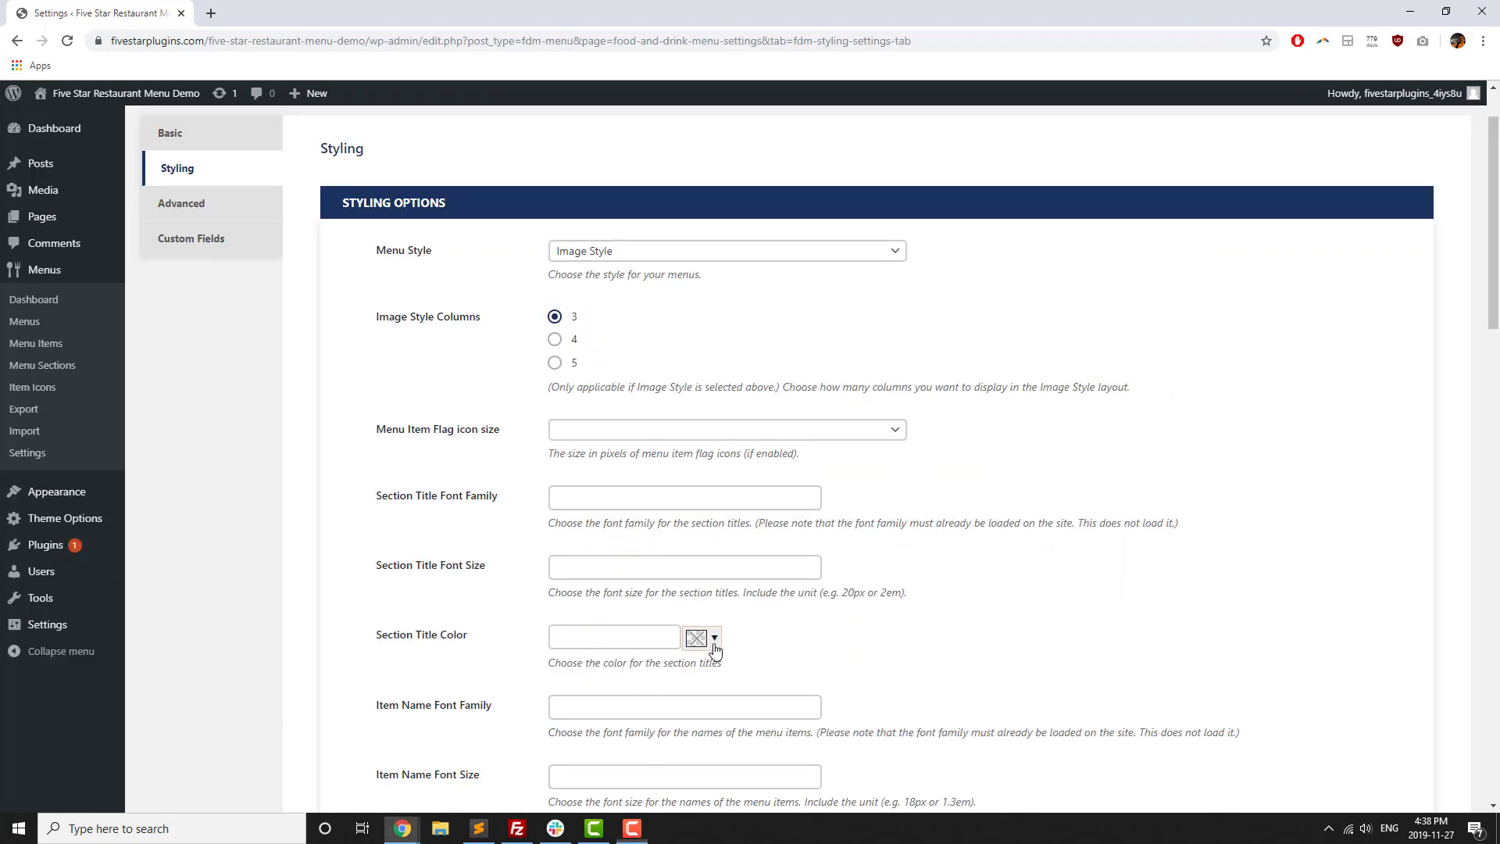
Set the Section Title Color to dark blue #10275b and save the styling settings.
left_click(713, 639)
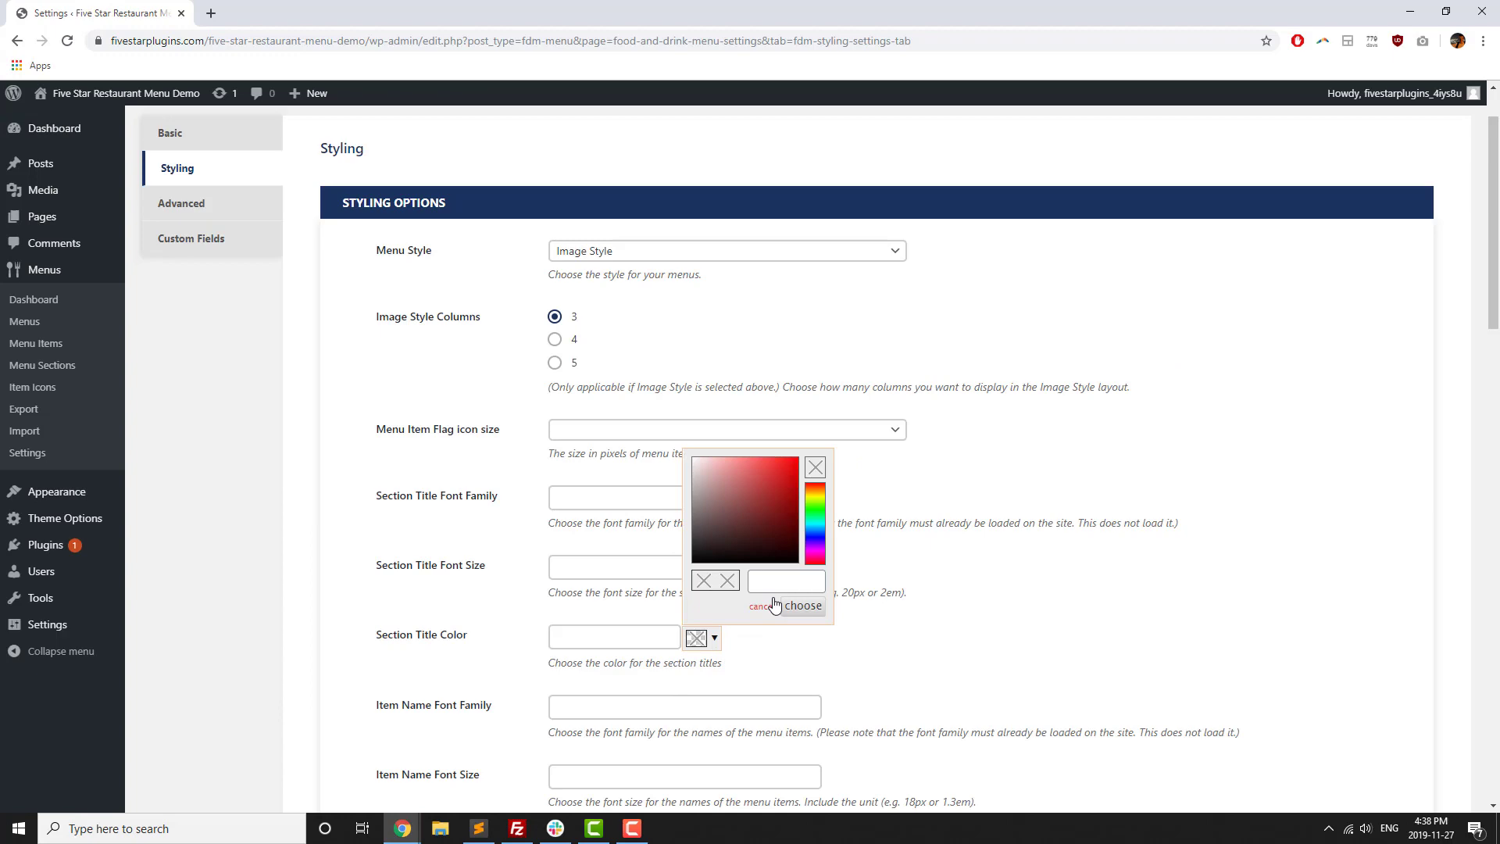
left_click(817, 532)
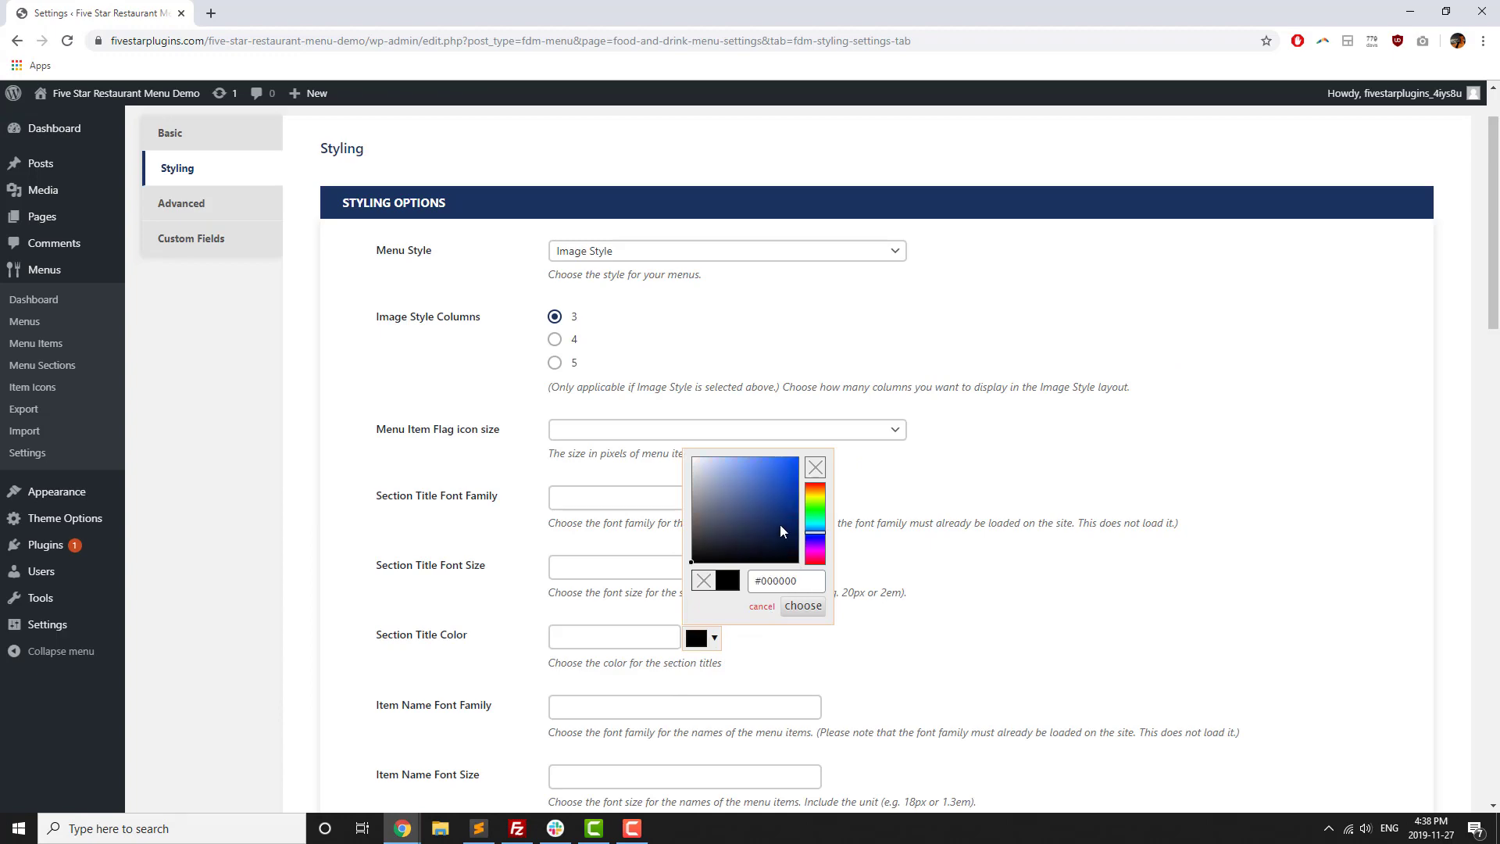
left_click(779, 524)
left_click(803, 606)
scroll(727, 576, "down", 20)
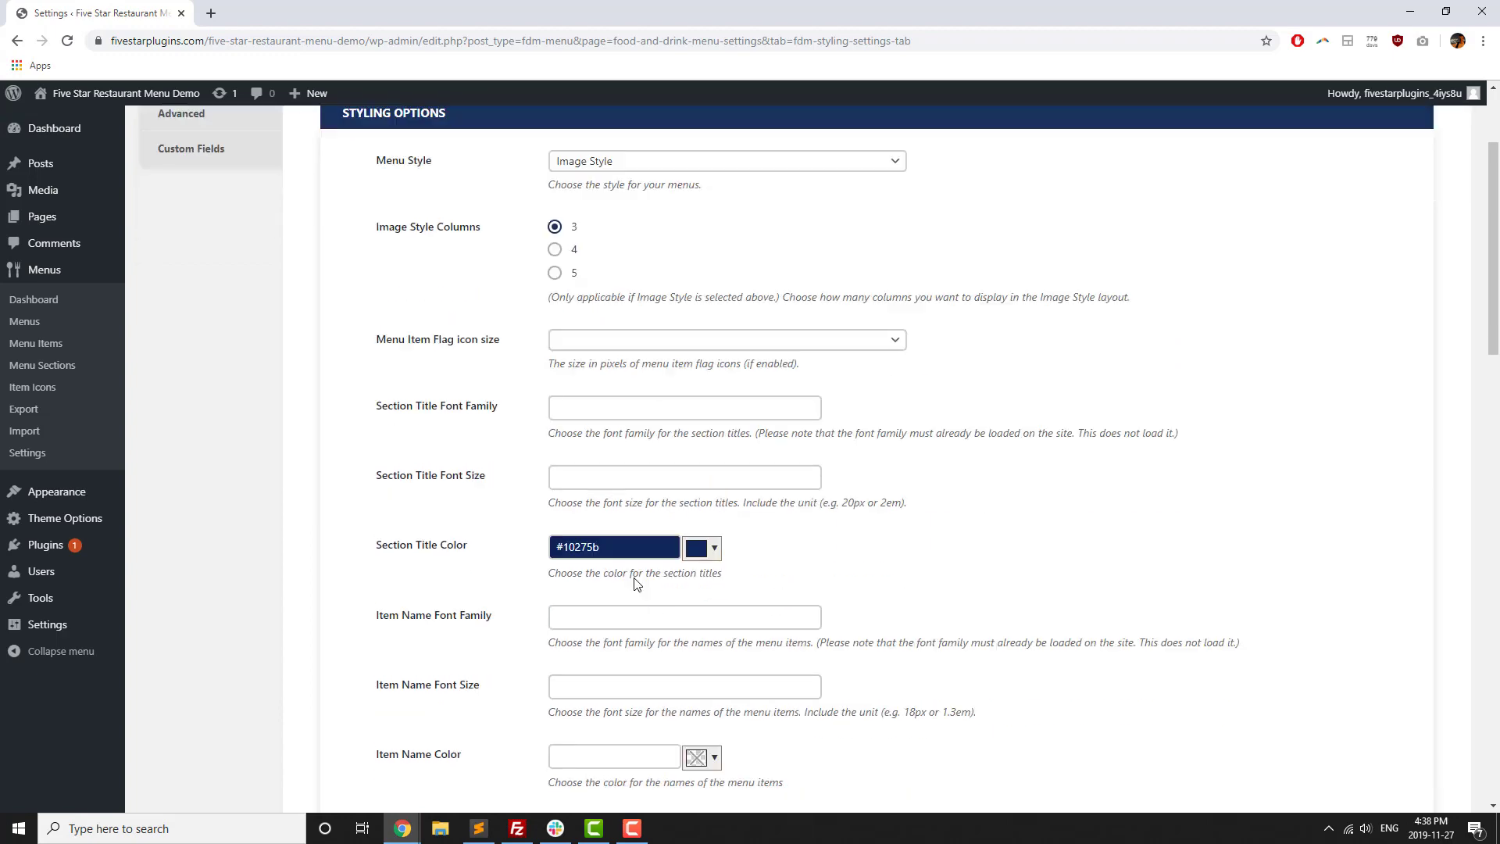
left_click(388, 707)
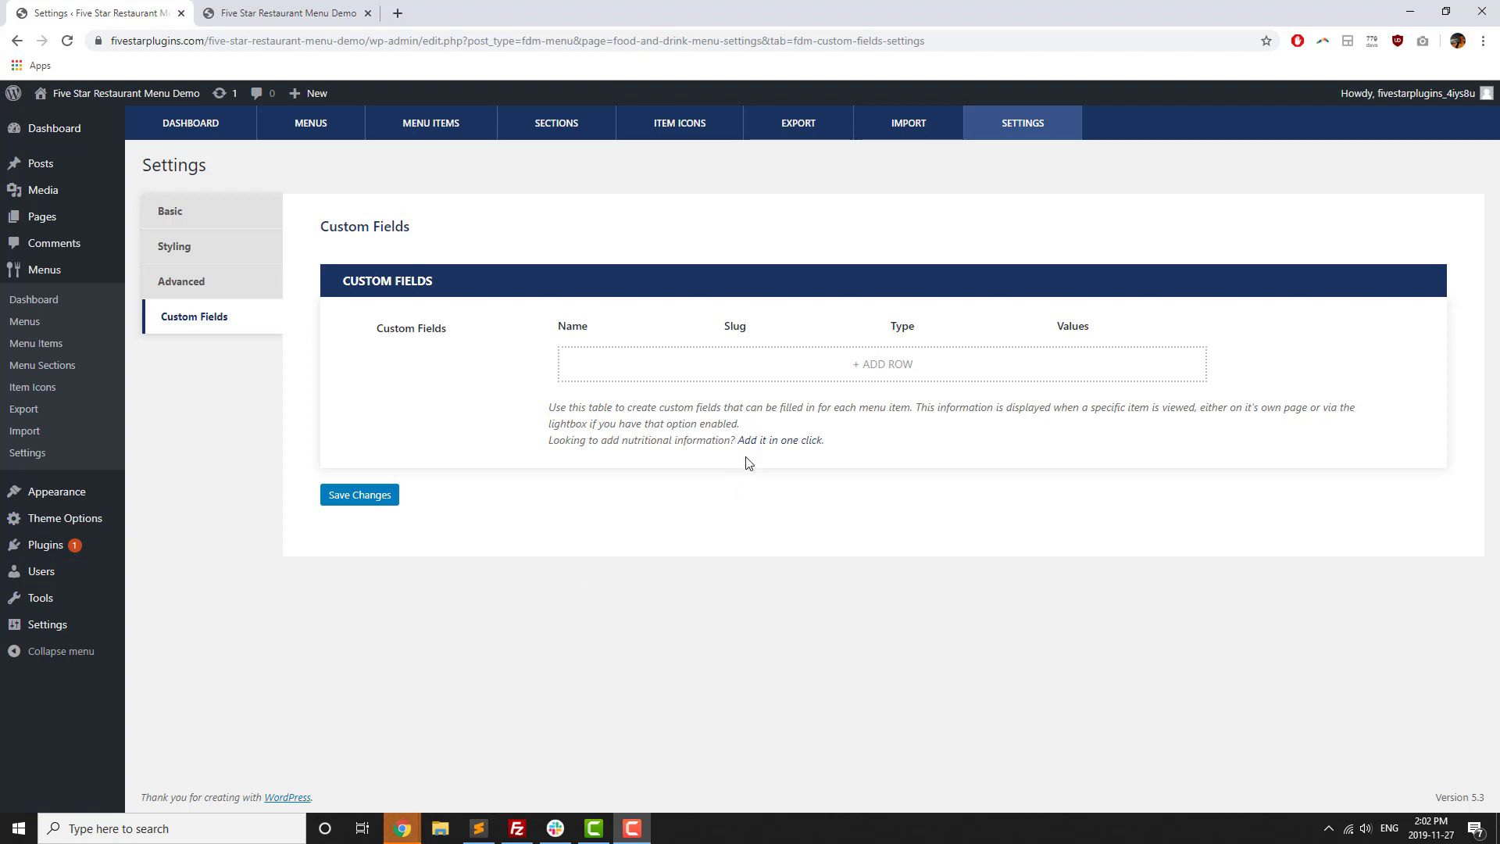
Add the ready-made nutritional information custom fields with the one-click link.
left_click(774, 441)
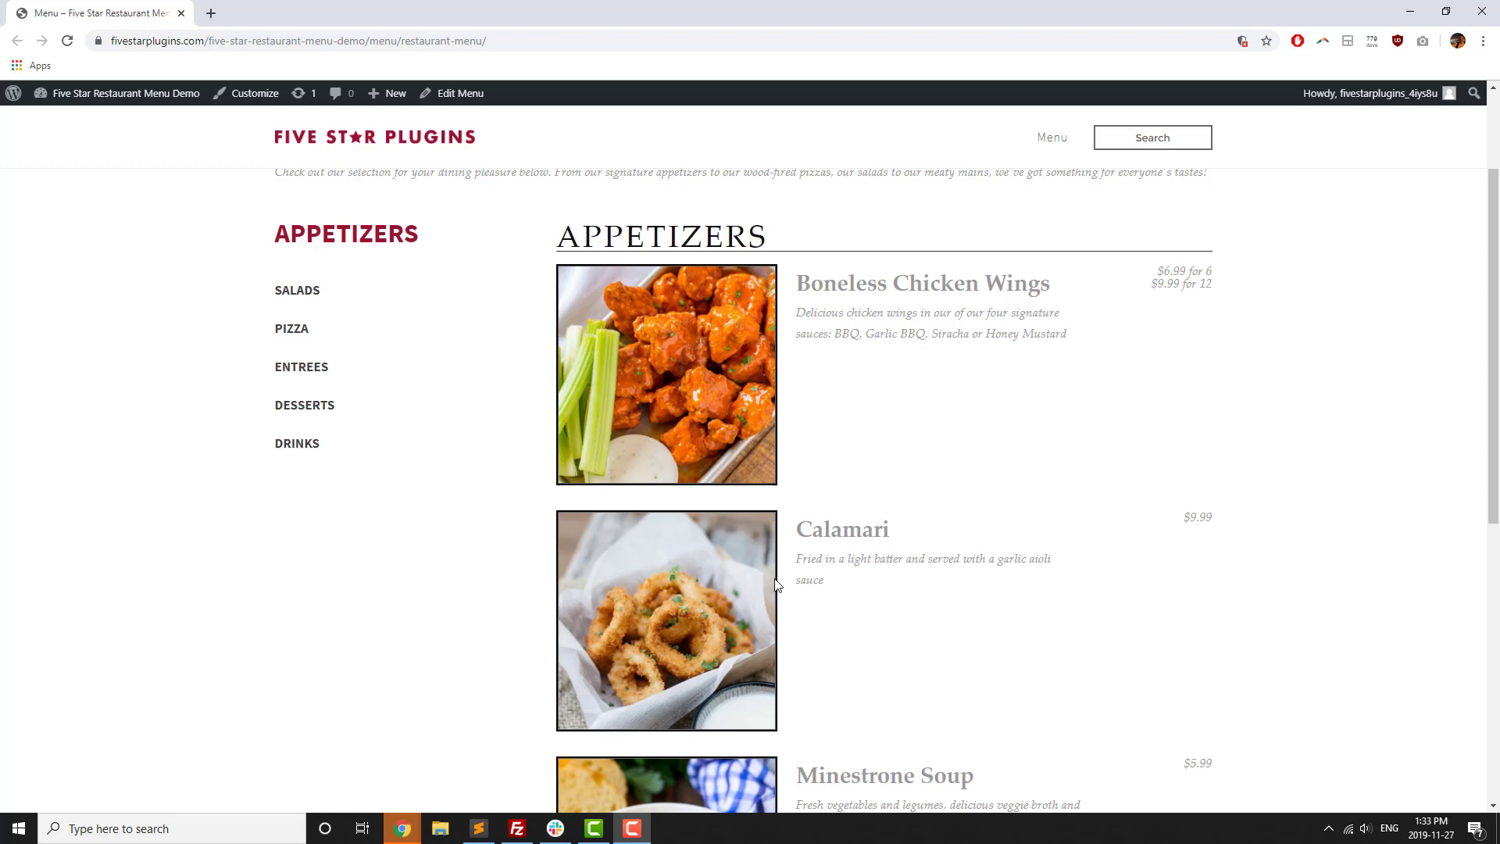
left_click(844, 531)
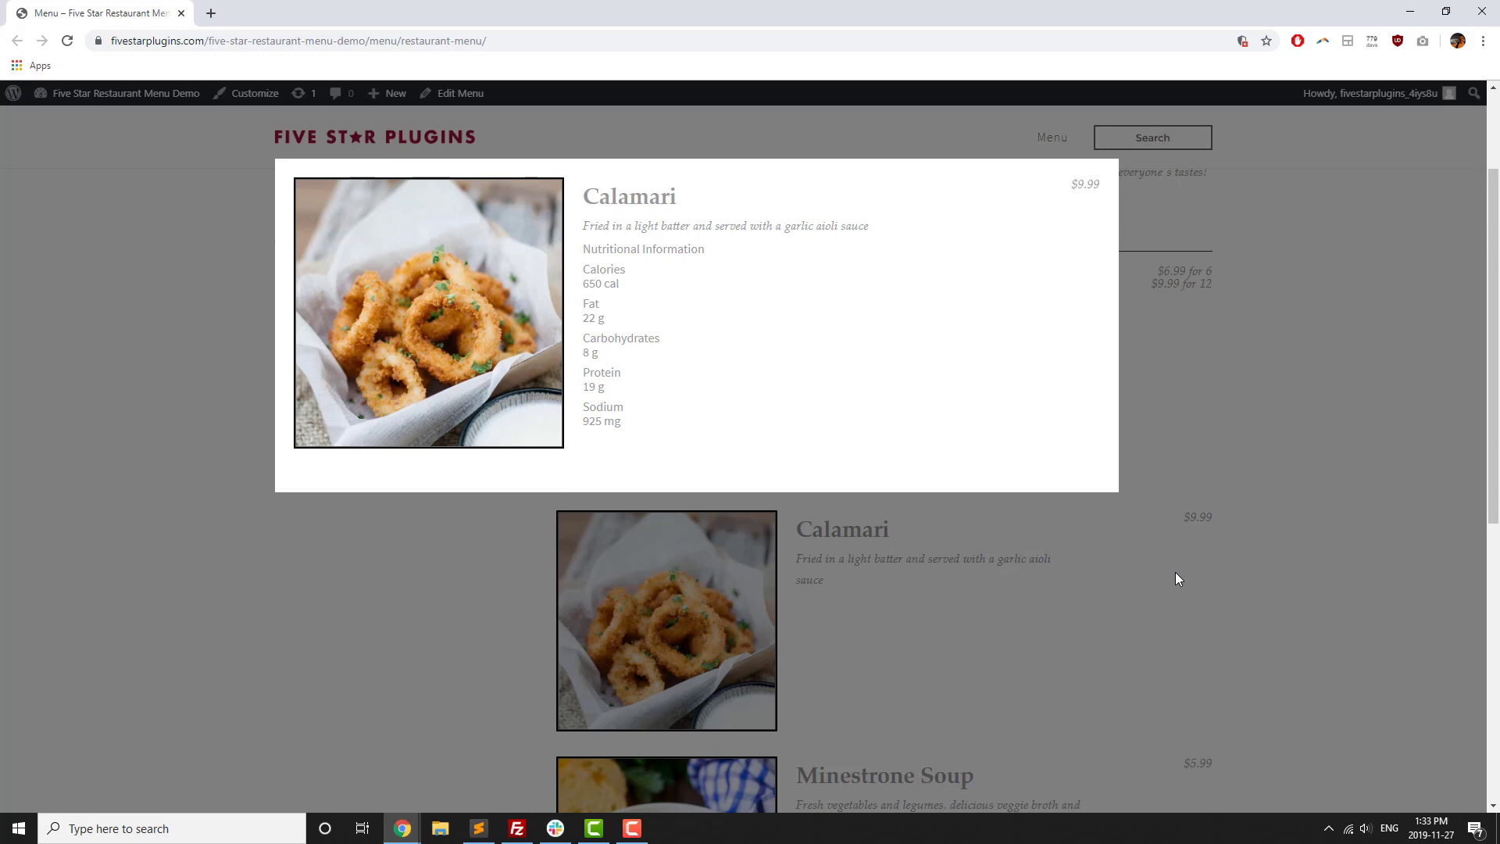
left_click(1176, 573)
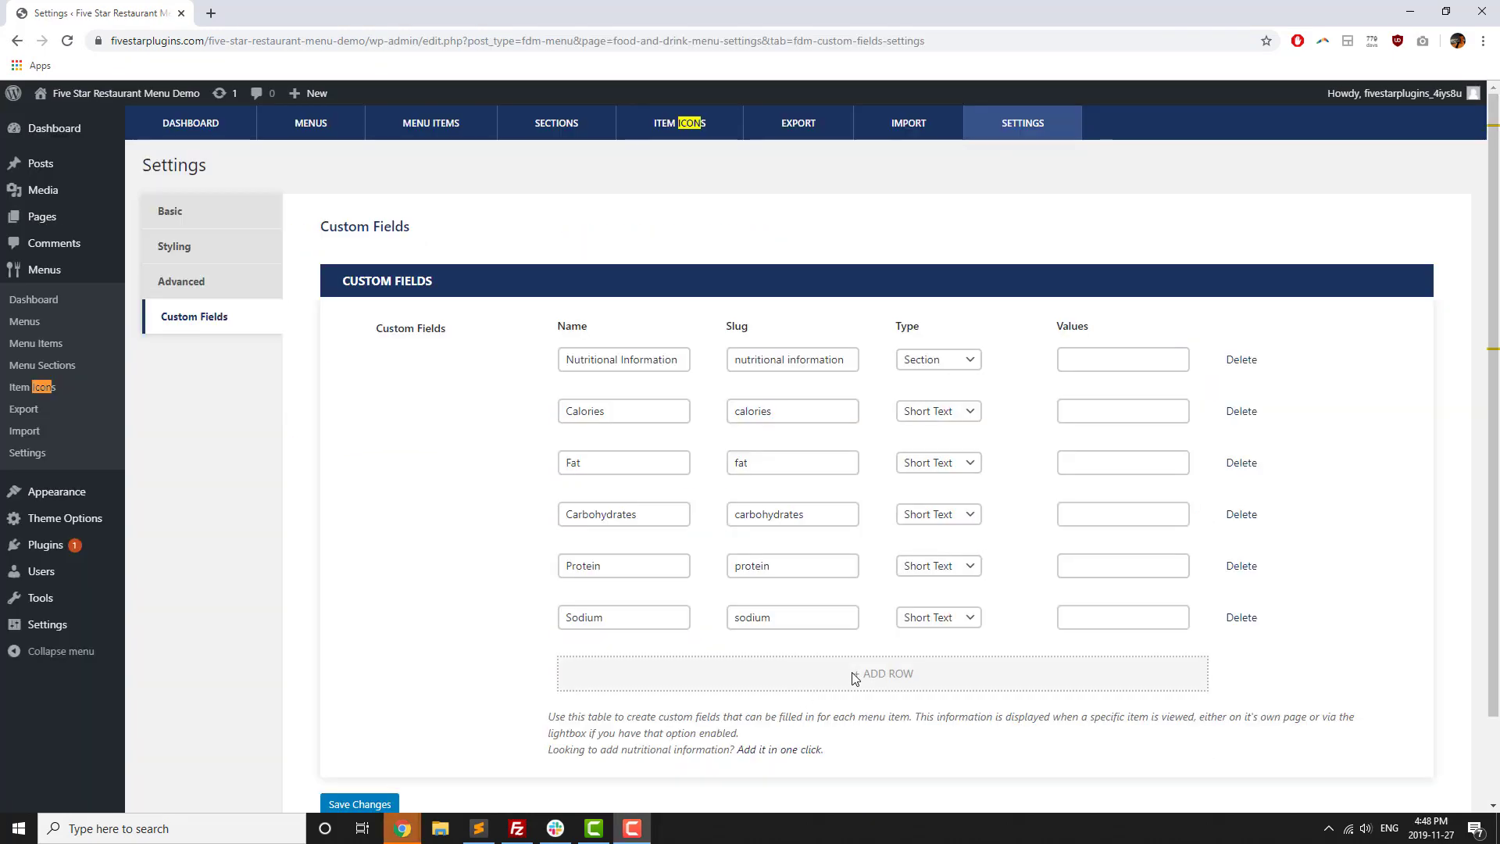
Add a Short Text custom field named Note with slug note and save it.
left_click(607, 671)
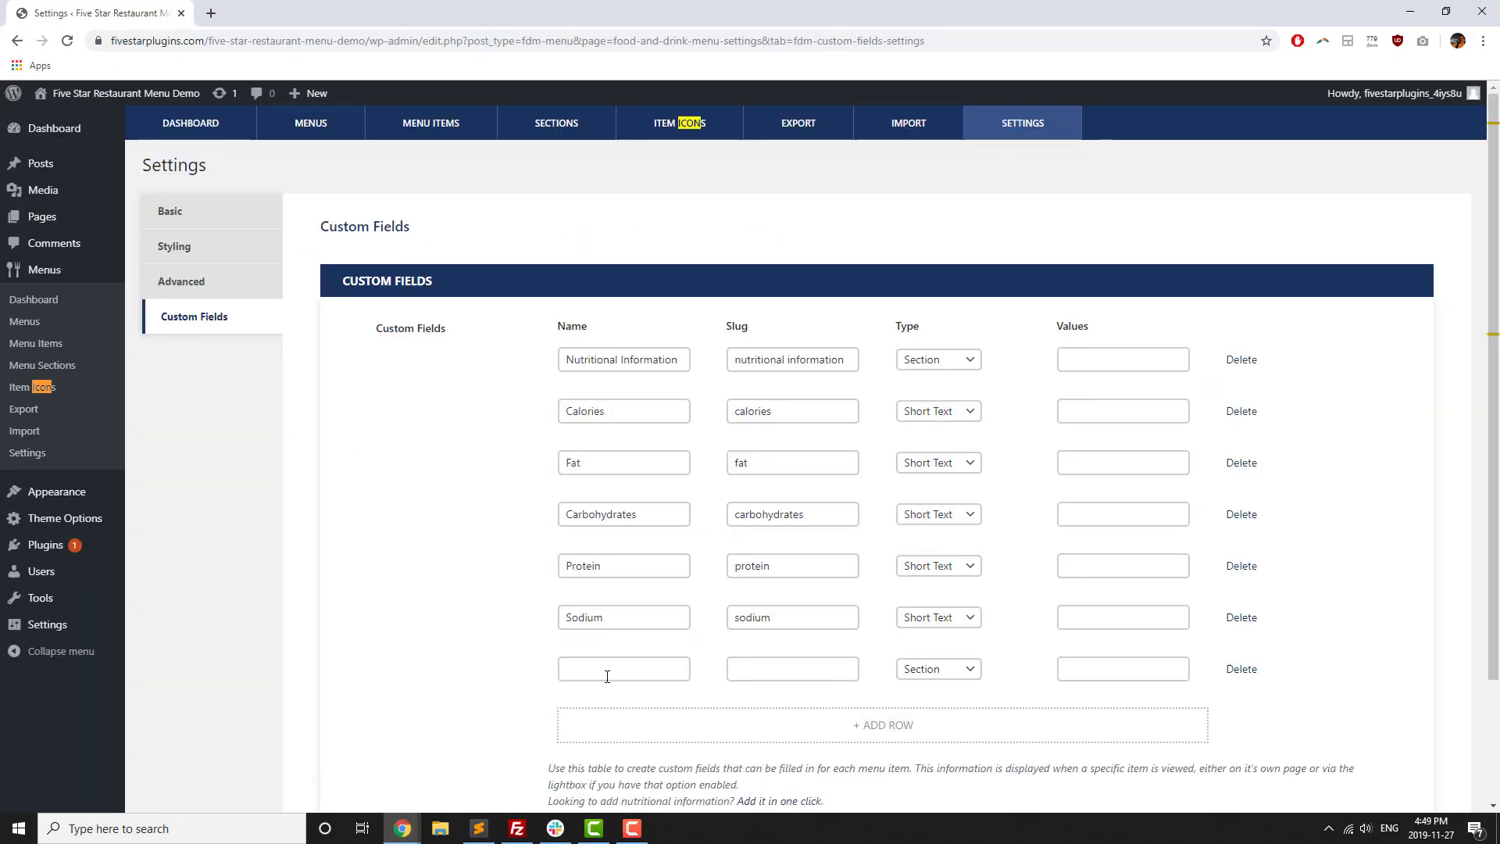
left_click(606, 670)
type("Note")
scroll(607, 677, "down", 2)
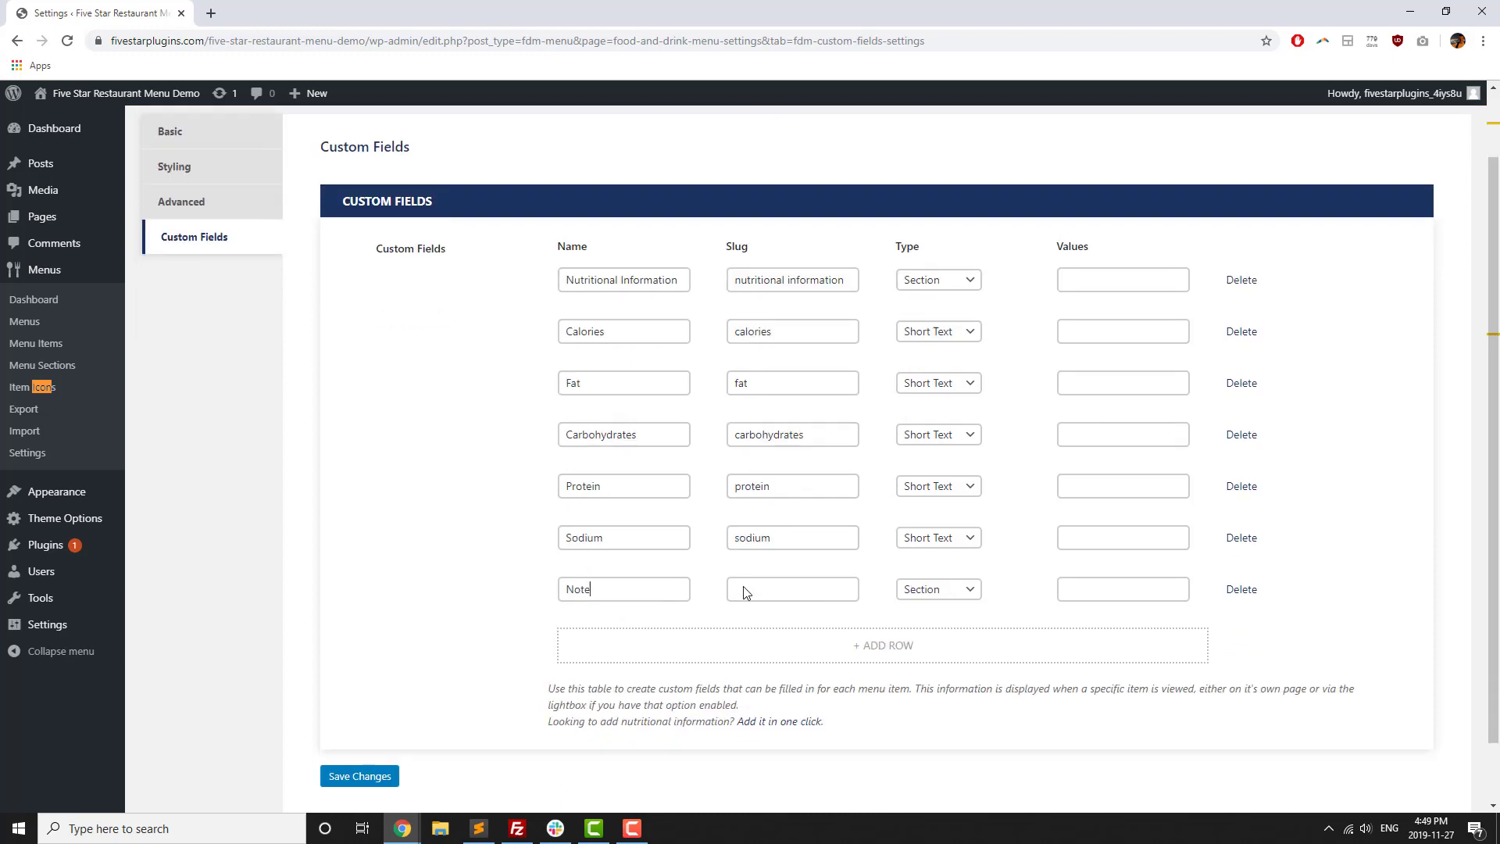
left_click(911, 523)
left_click(930, 602)
left_click(803, 511)
type("note")
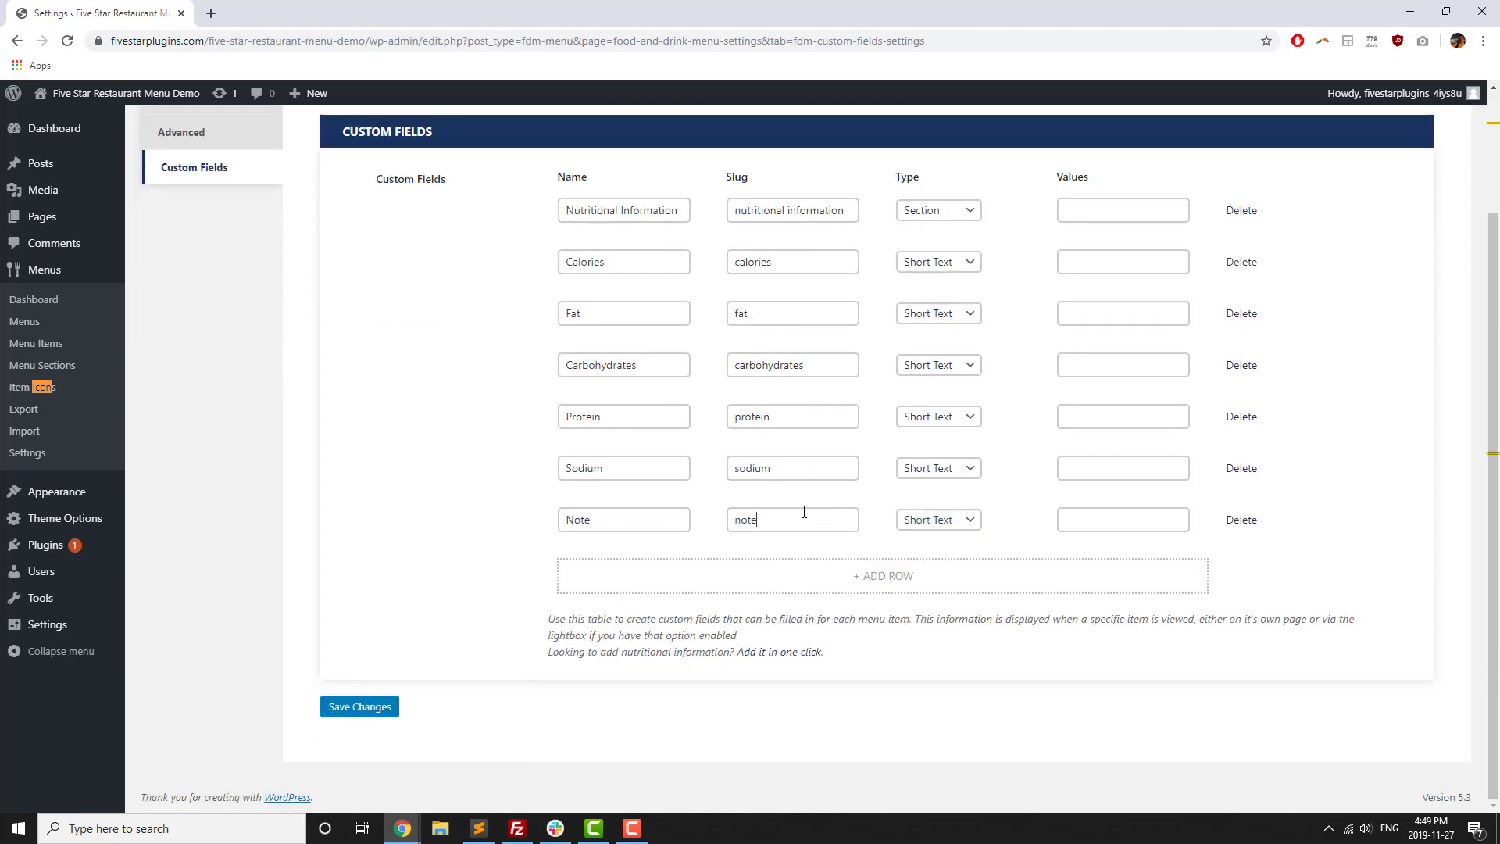
left_click(330, 708)
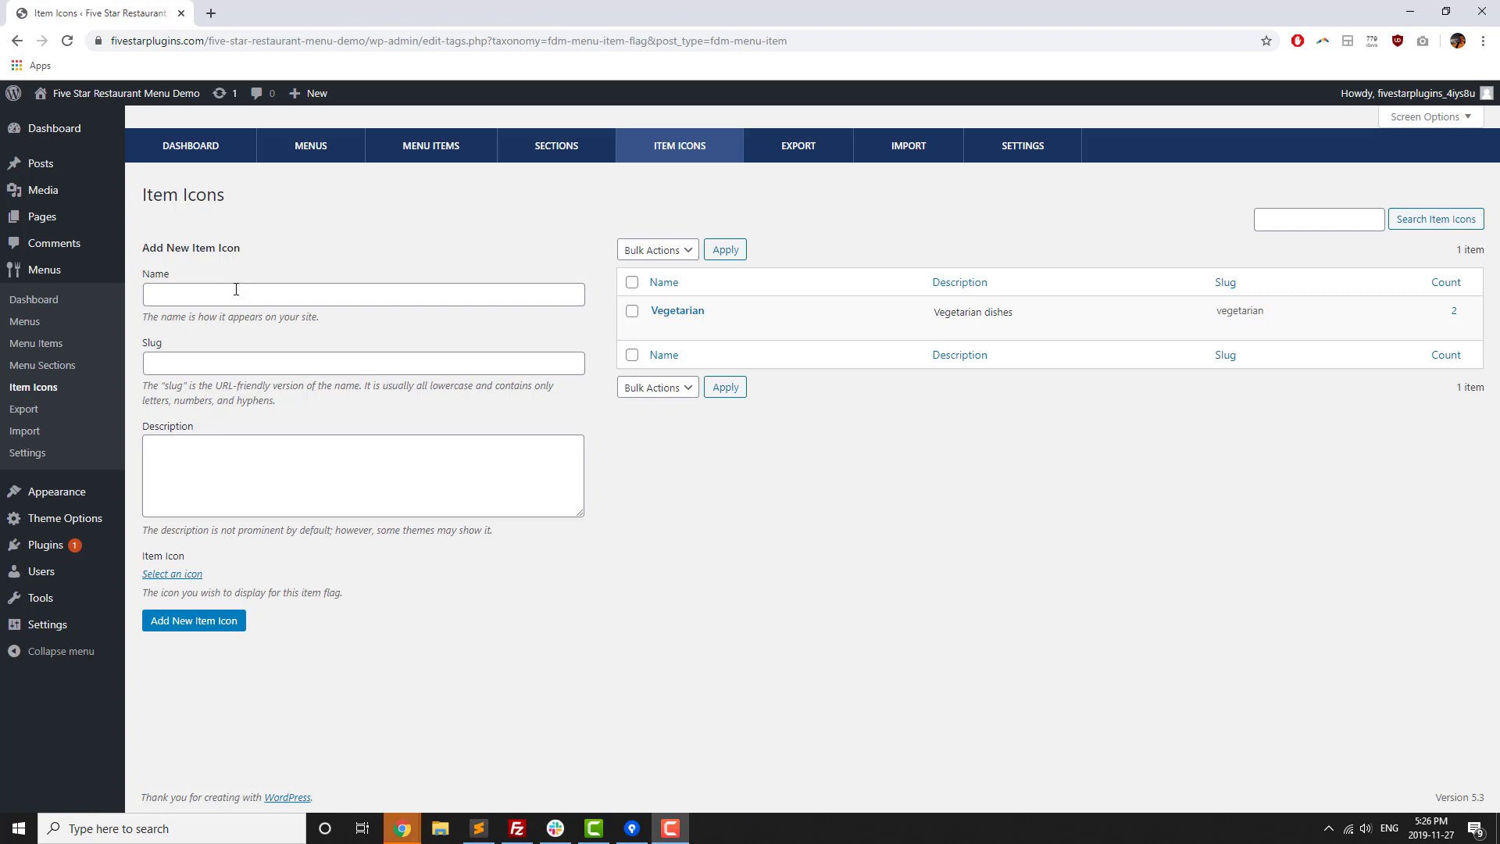
Create a Spicy item icon with slug spicy using the chili symbol.
left_click(234, 294)
type("Spicy")
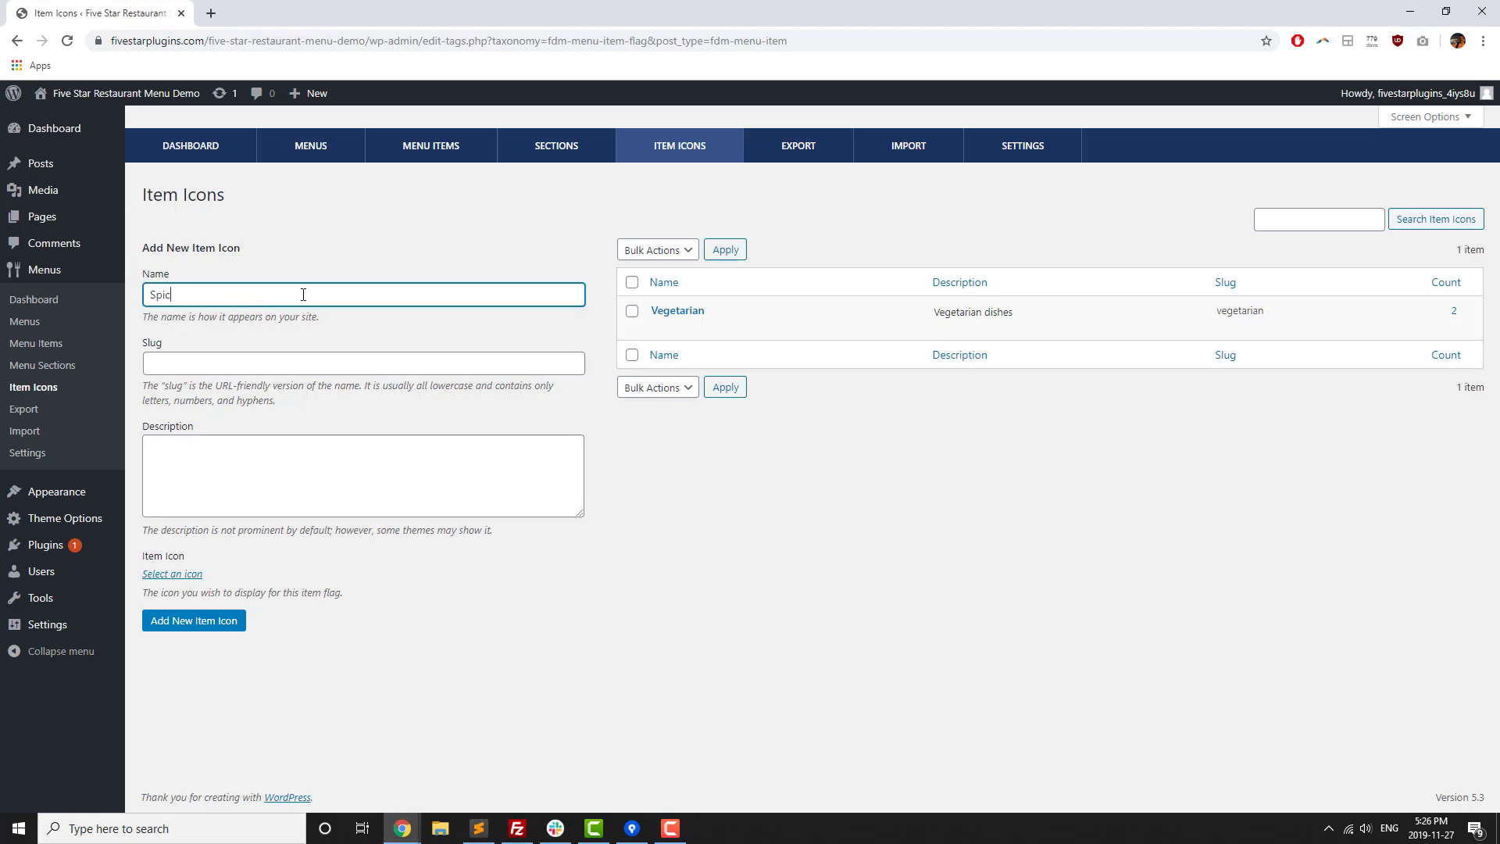
key("Tab")
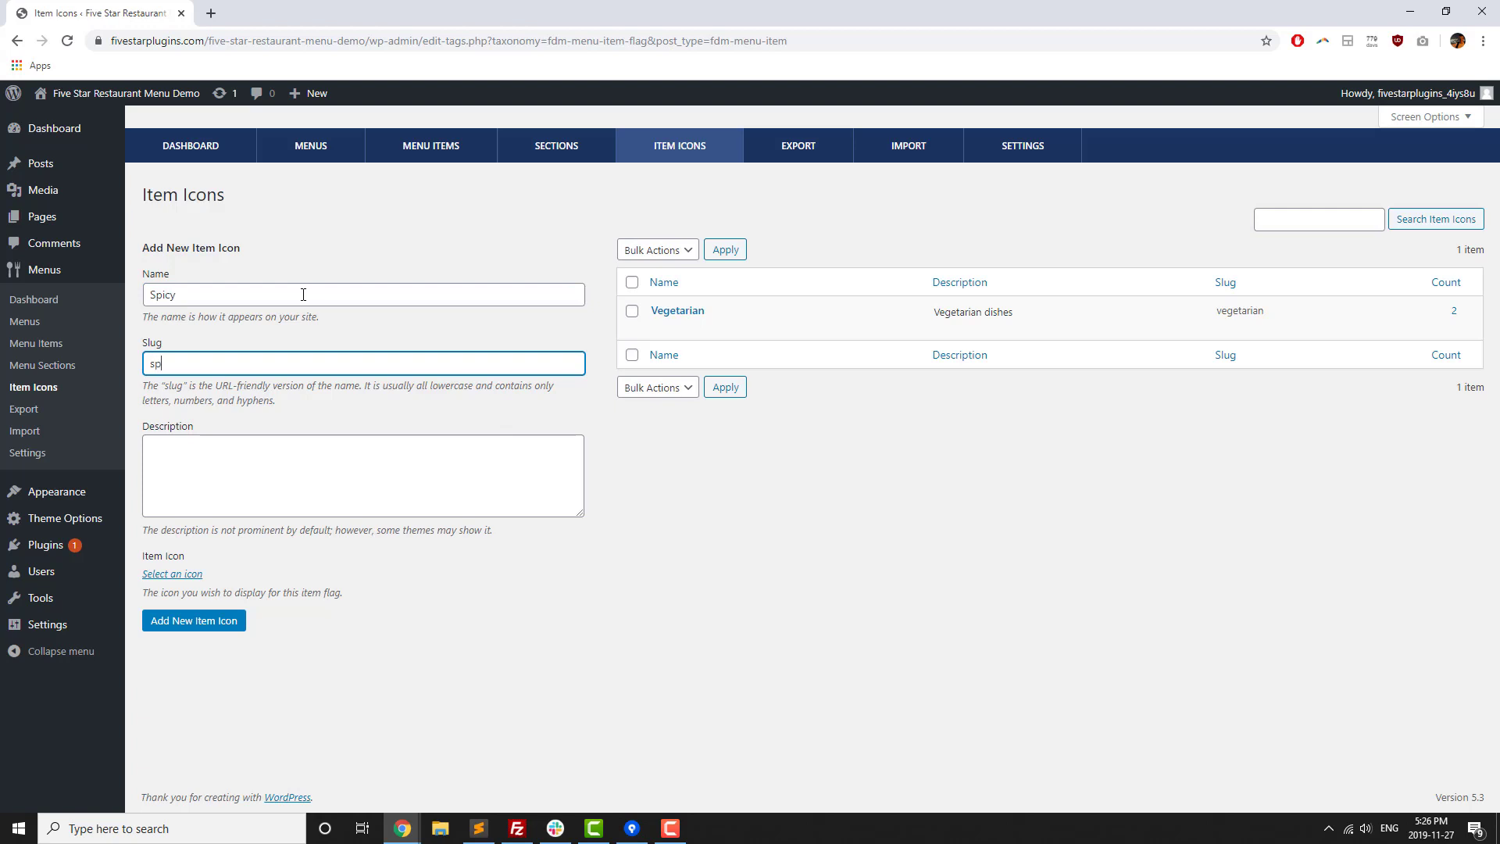
key("Tab")
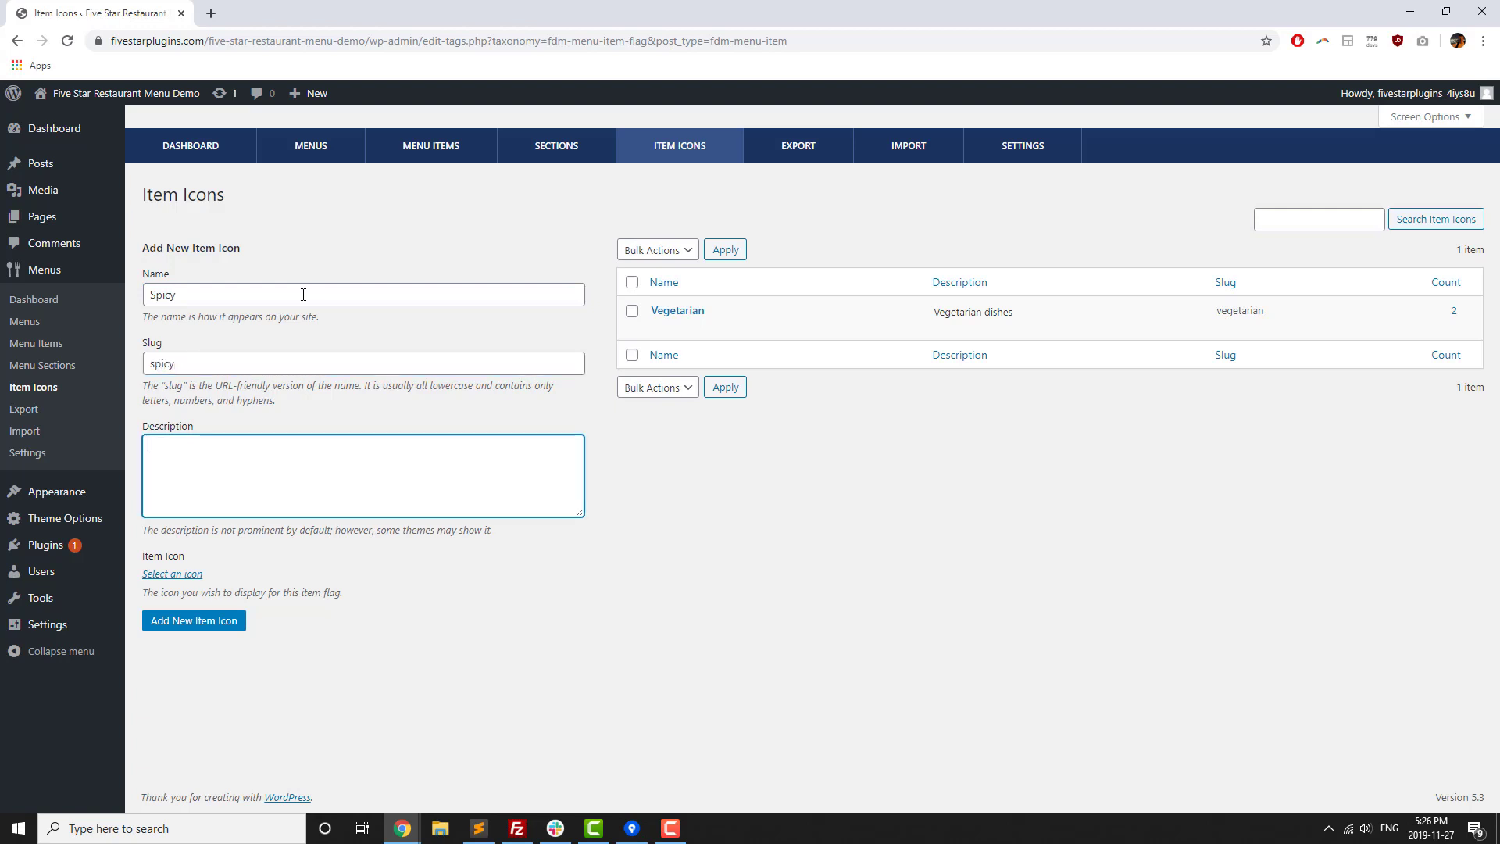
left_click(178, 580)
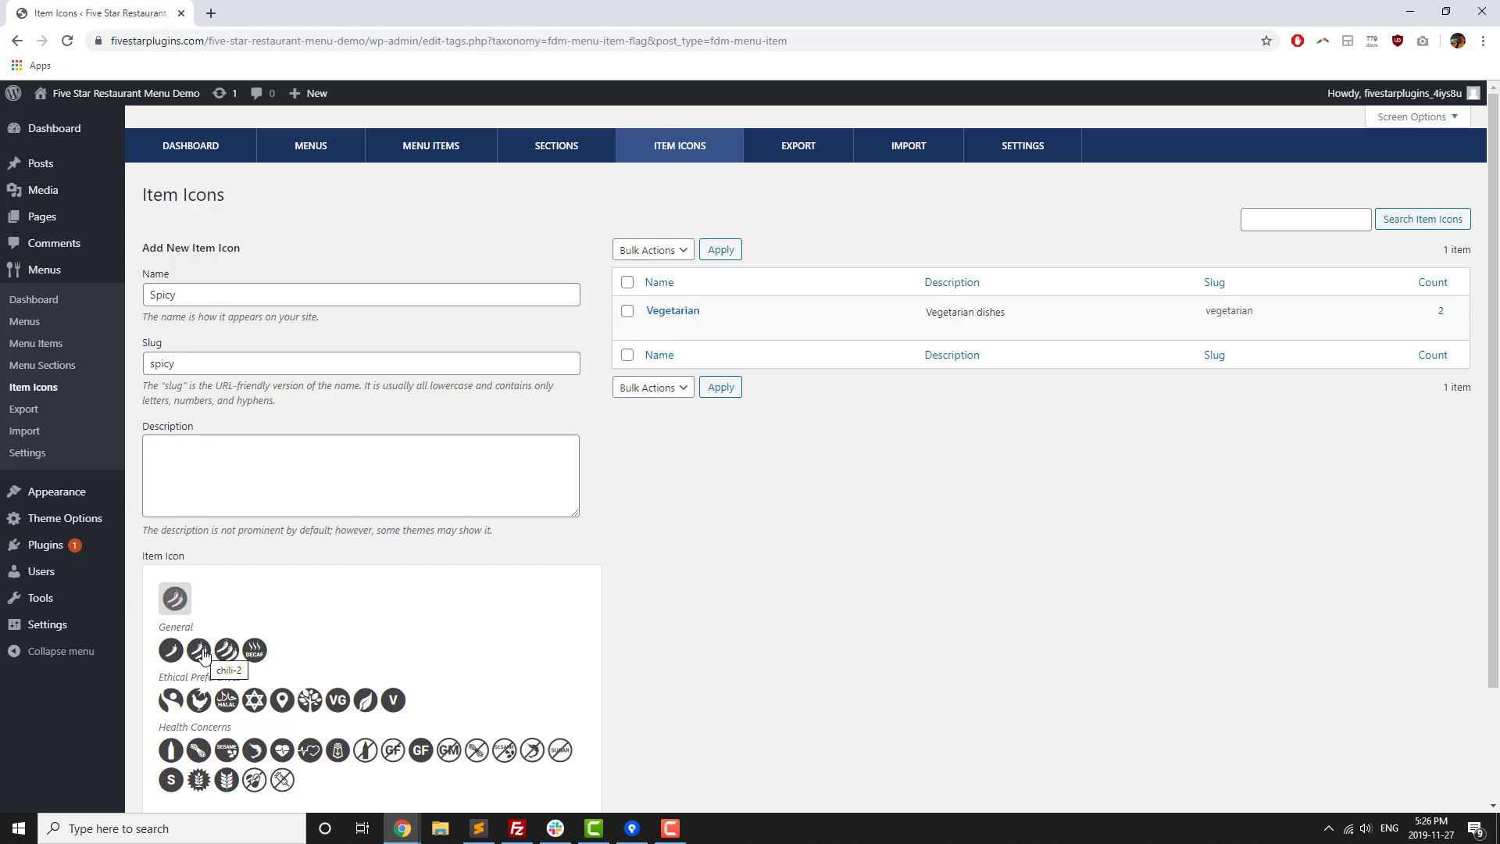
left_click(202, 653)
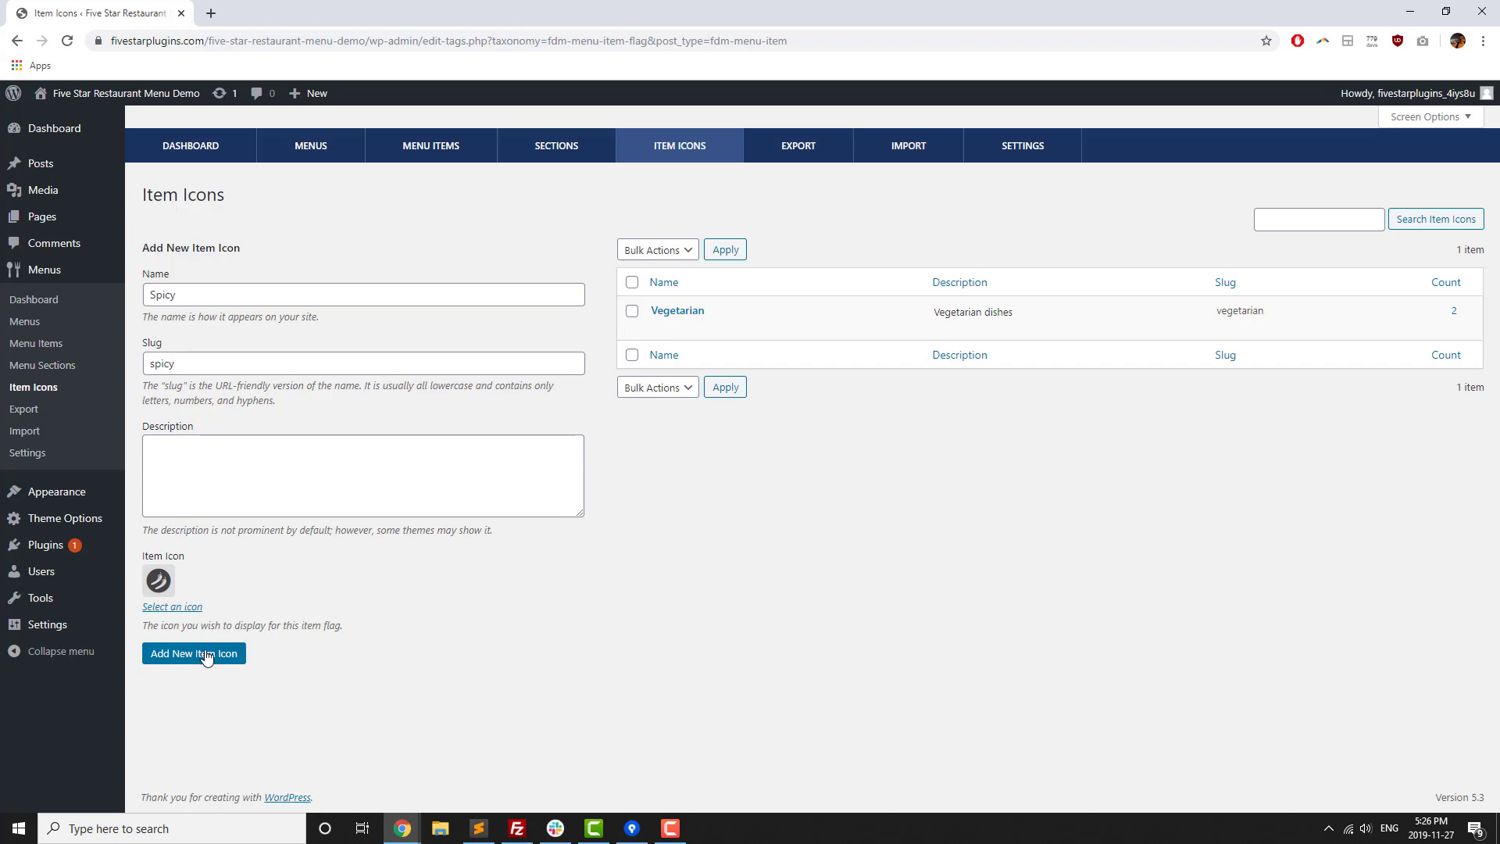
left_click(206, 656)
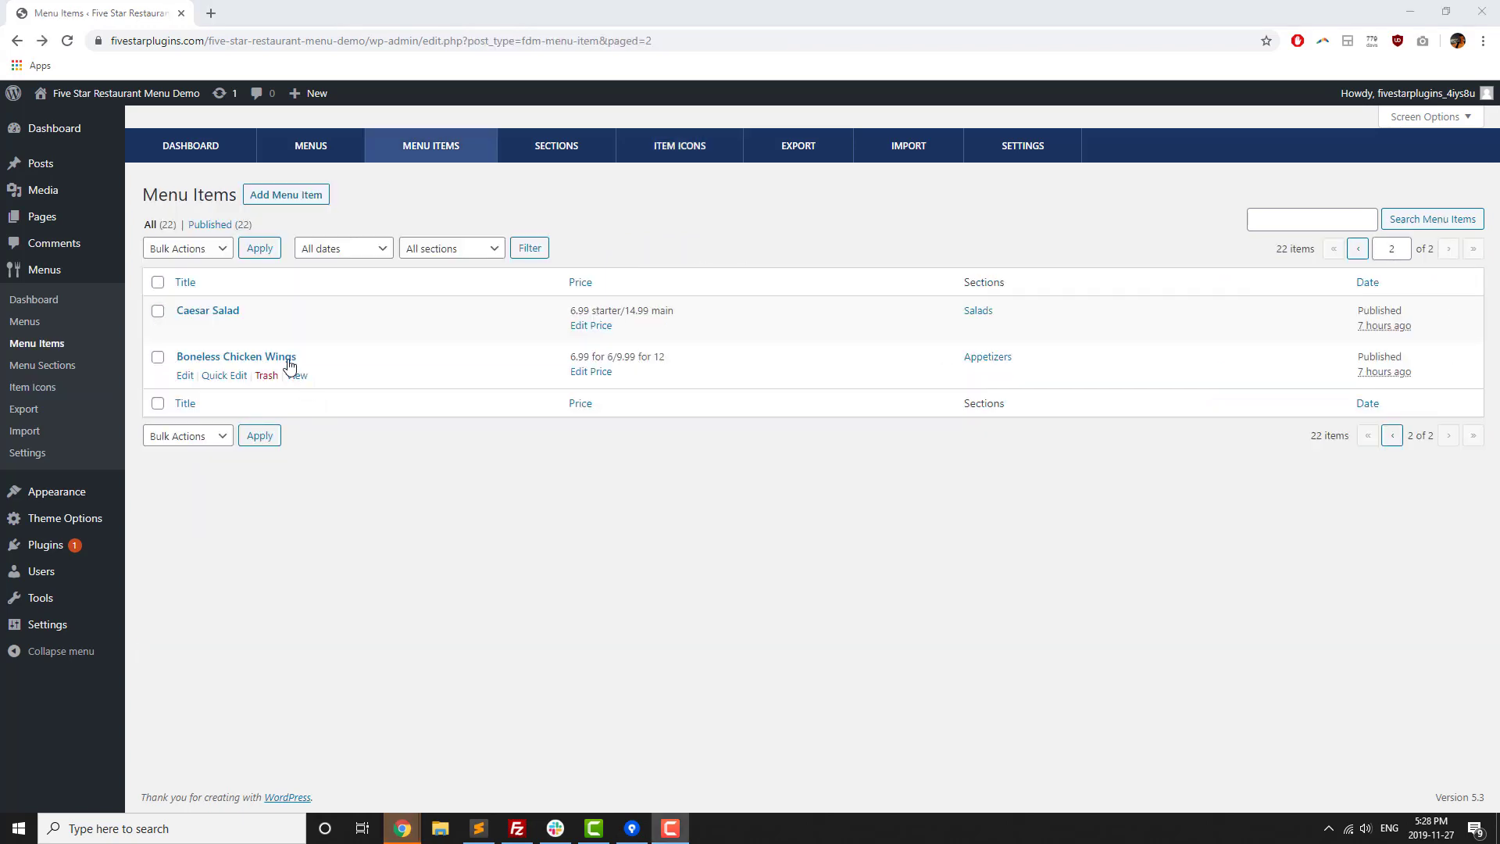
Tag Boneless Chicken Wings with the Spicy icon, update it, and check its chili badge on the menu.
left_click(285, 361)
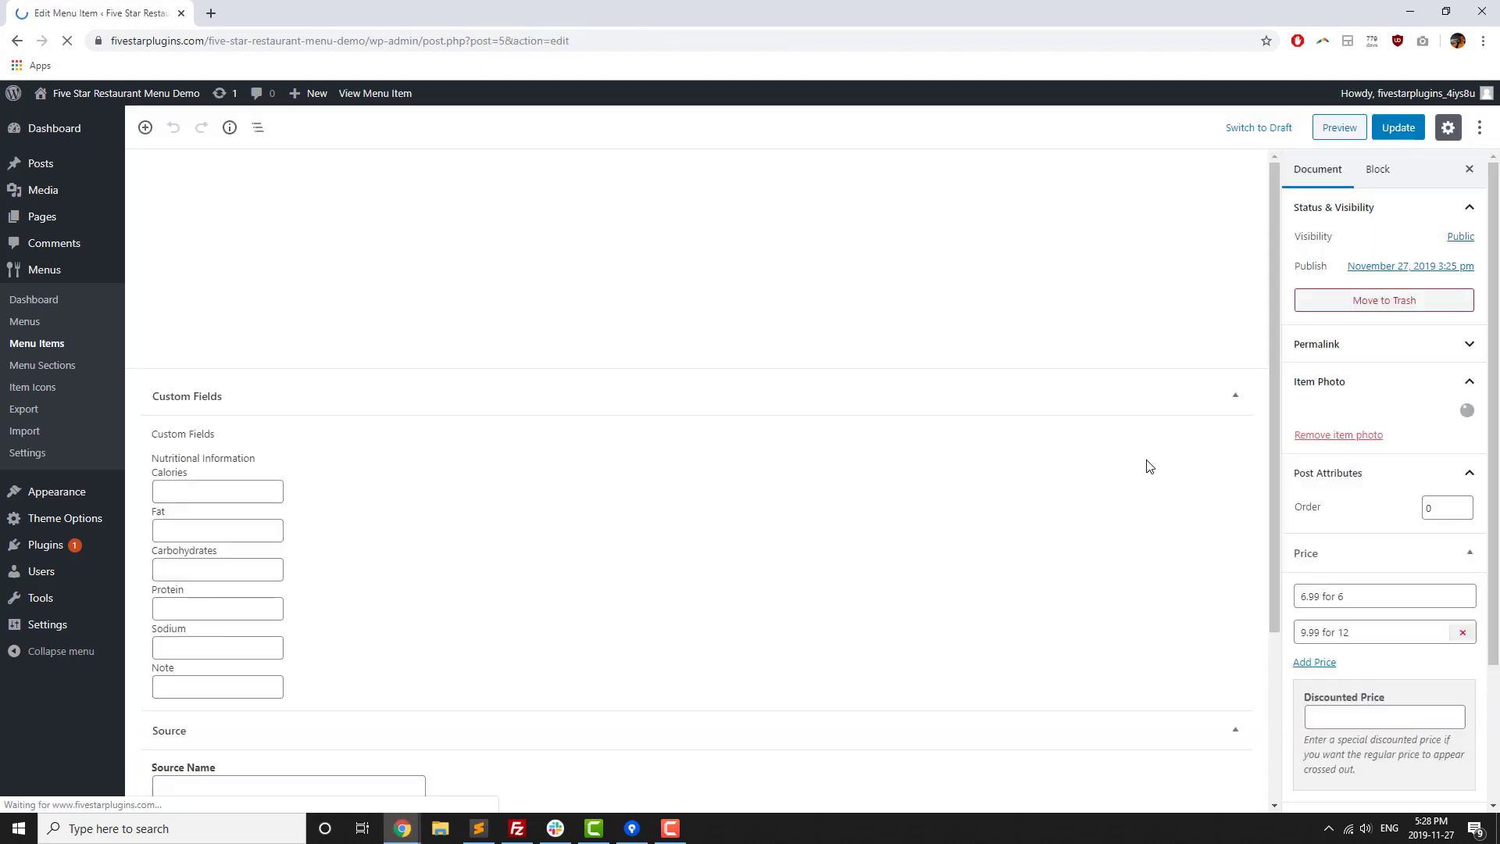
left_click(1359, 575)
type("spi")
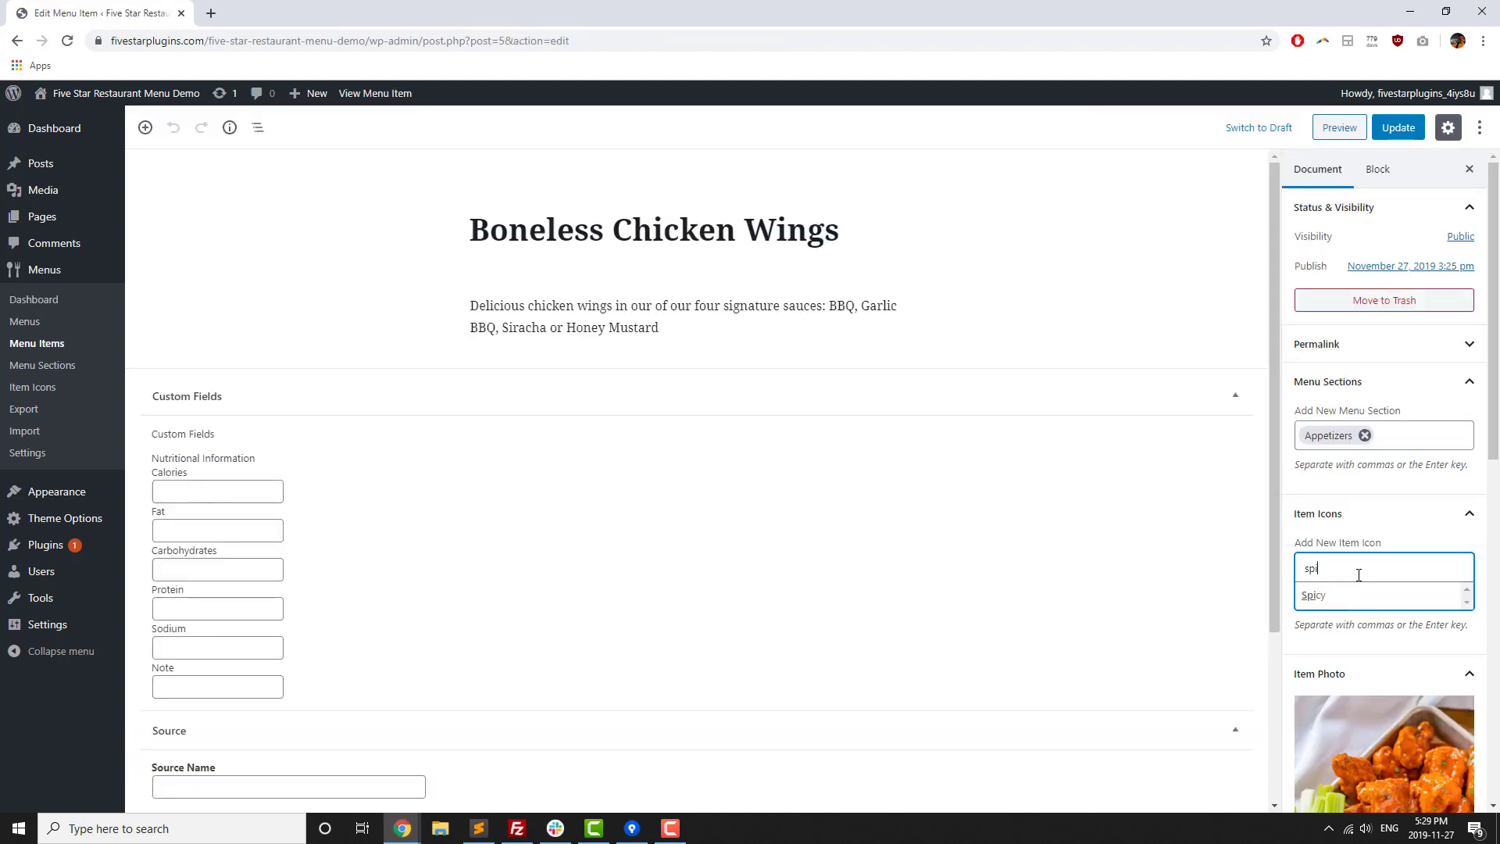
key("Return")
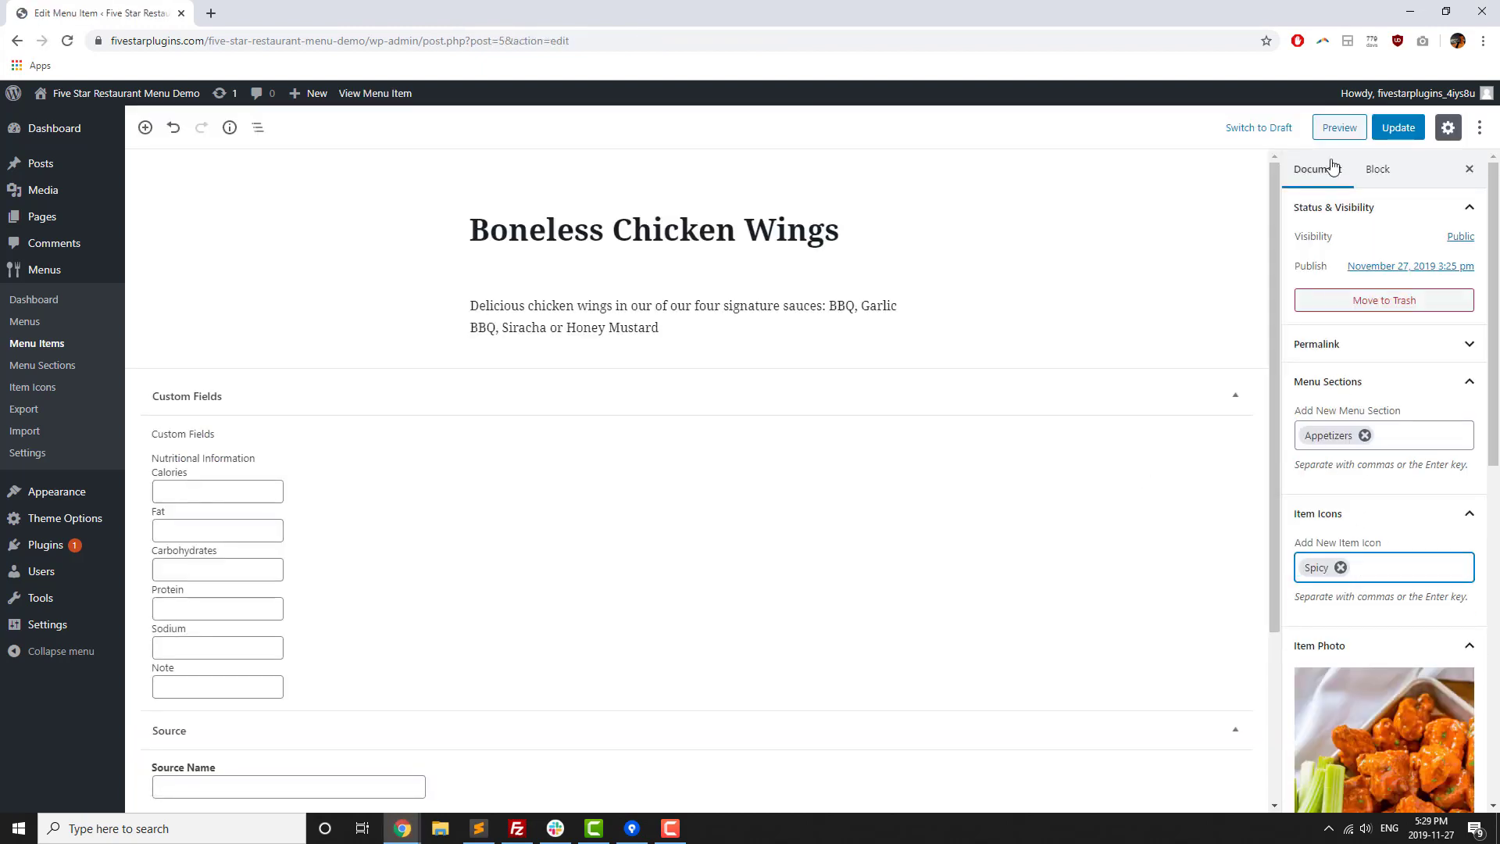
left_click(1398, 128)
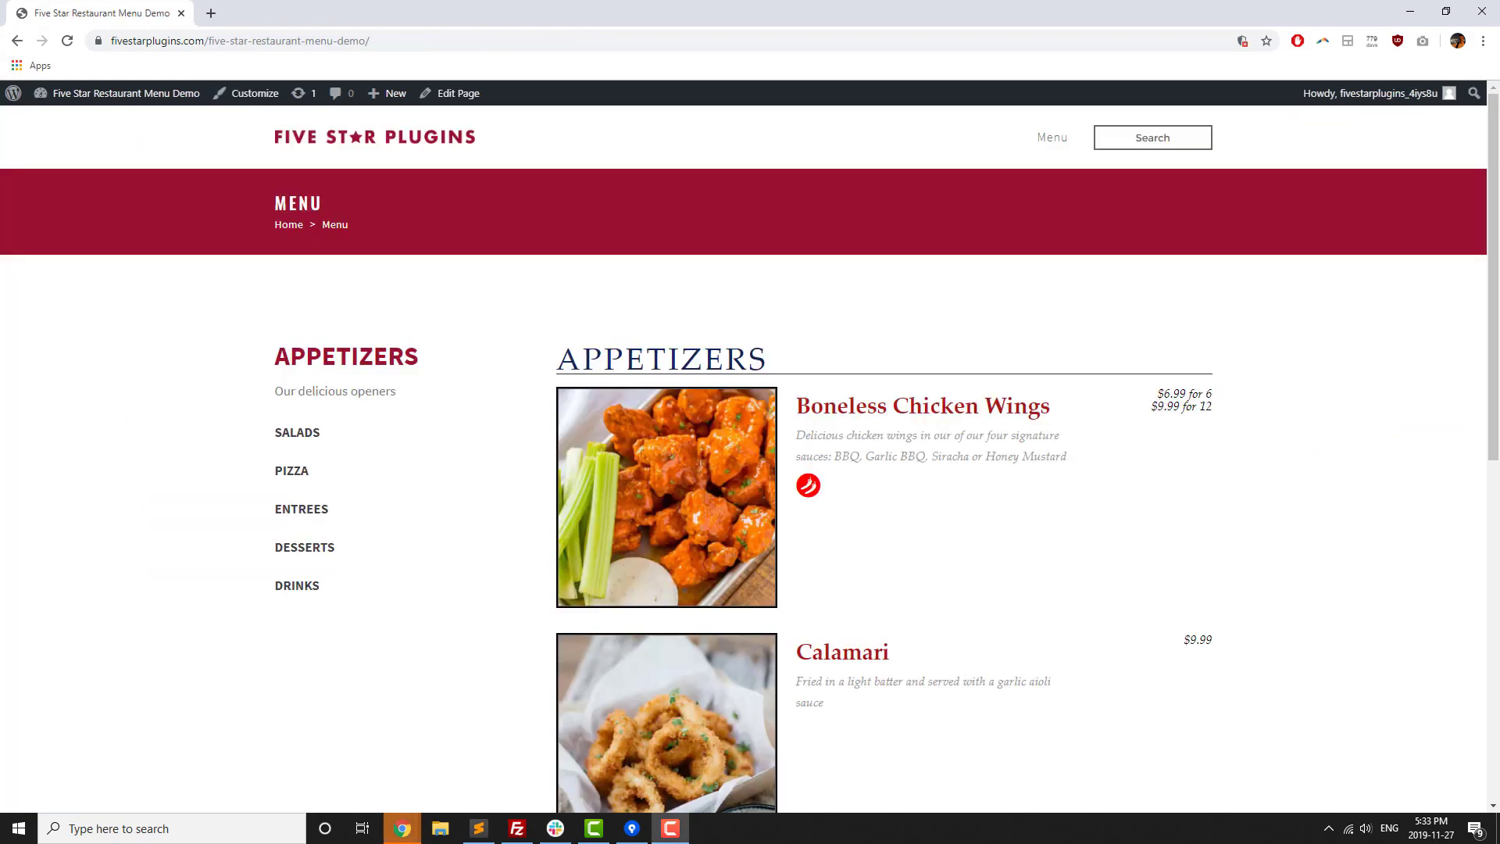
scroll(550, 265, "down", 5)
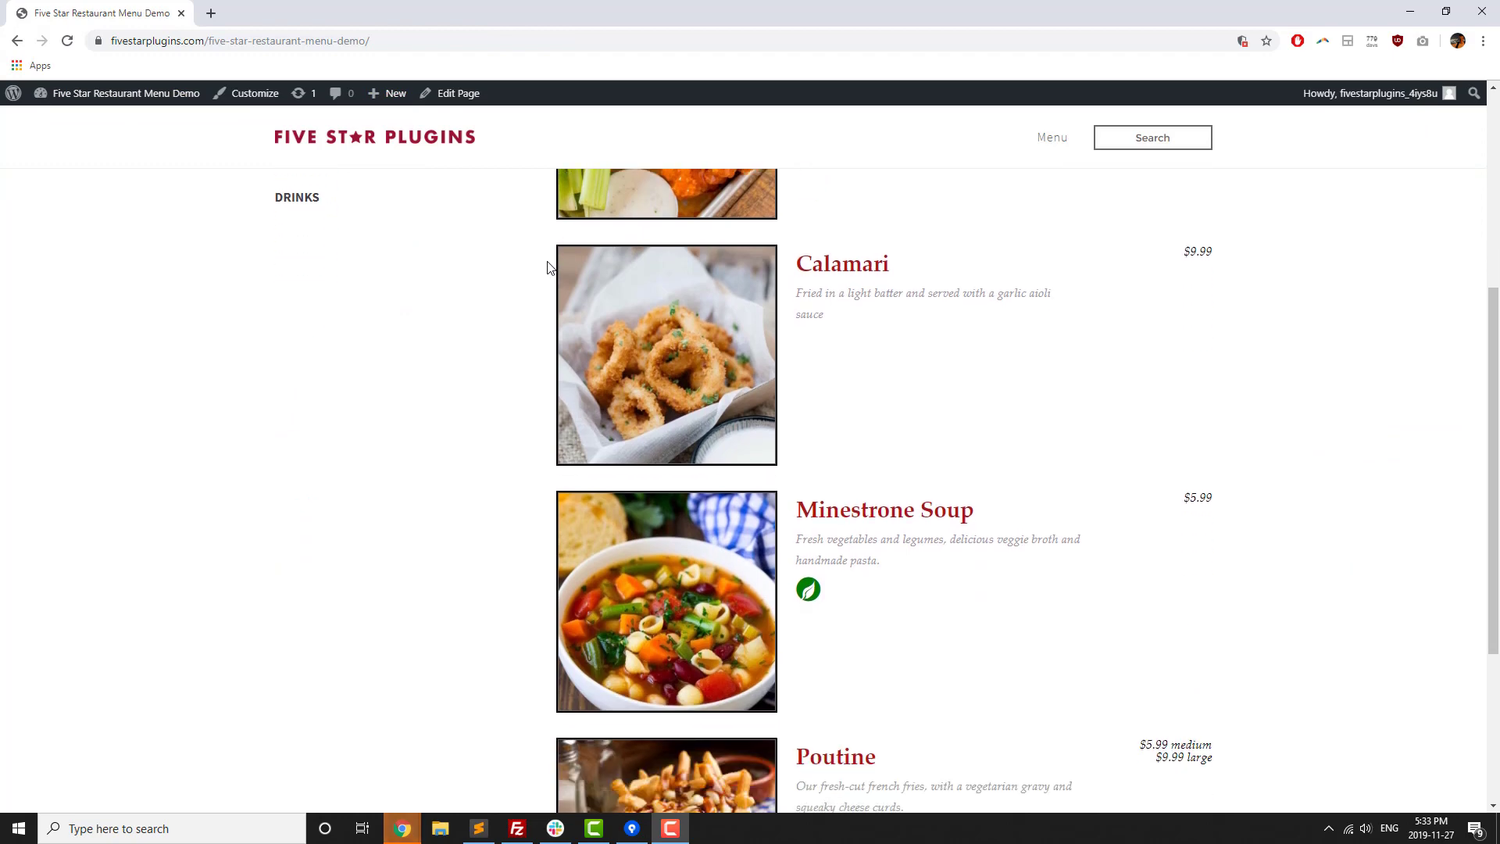
scroll(547, 267, "down", 3)
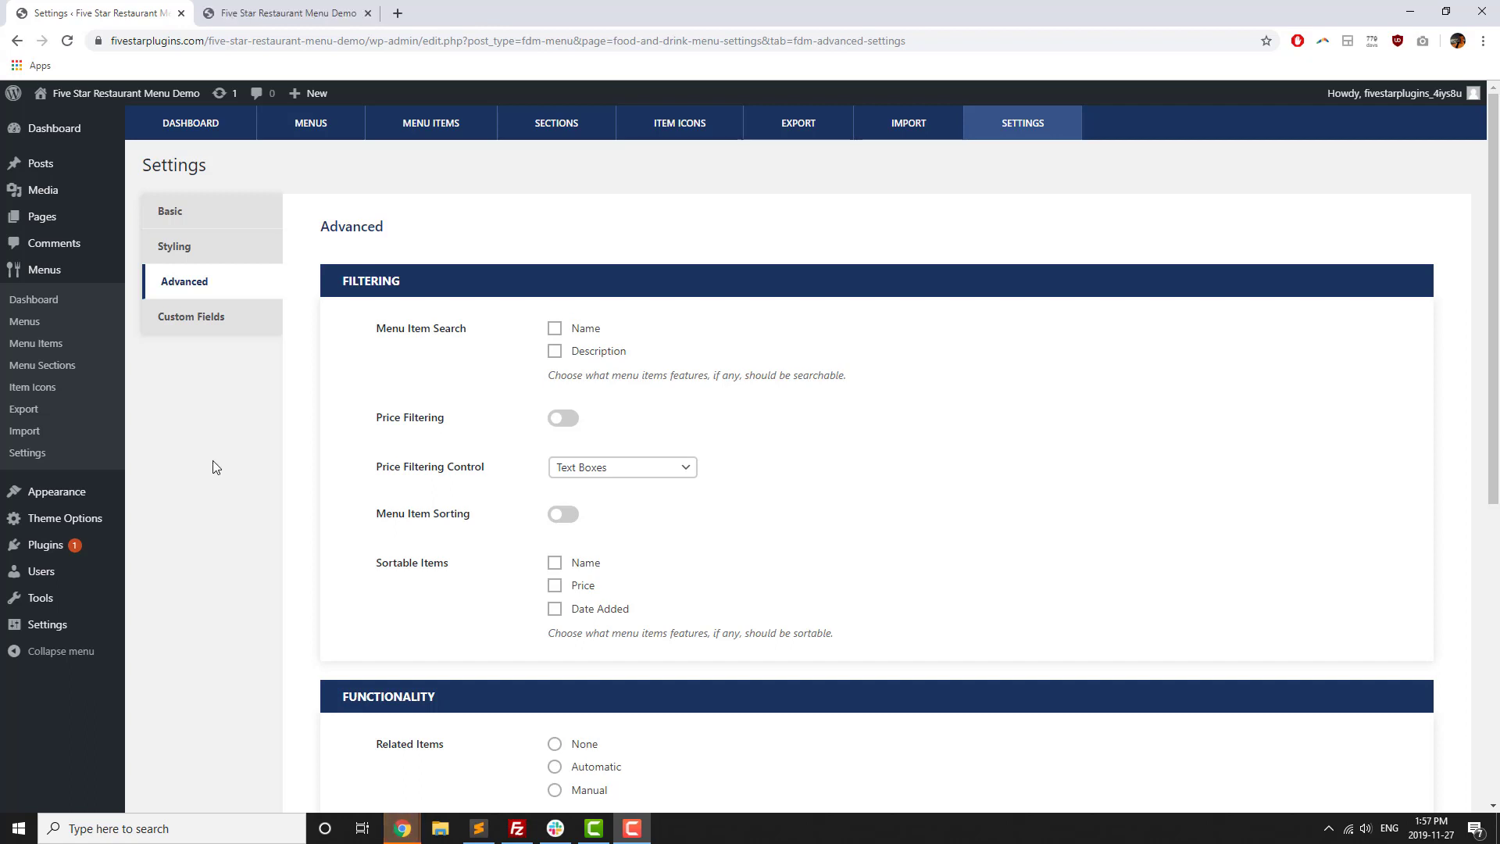
Enable item search by Name and Description, and sorting by Name and Date Added.
left_click(568, 330)
left_click(556, 351)
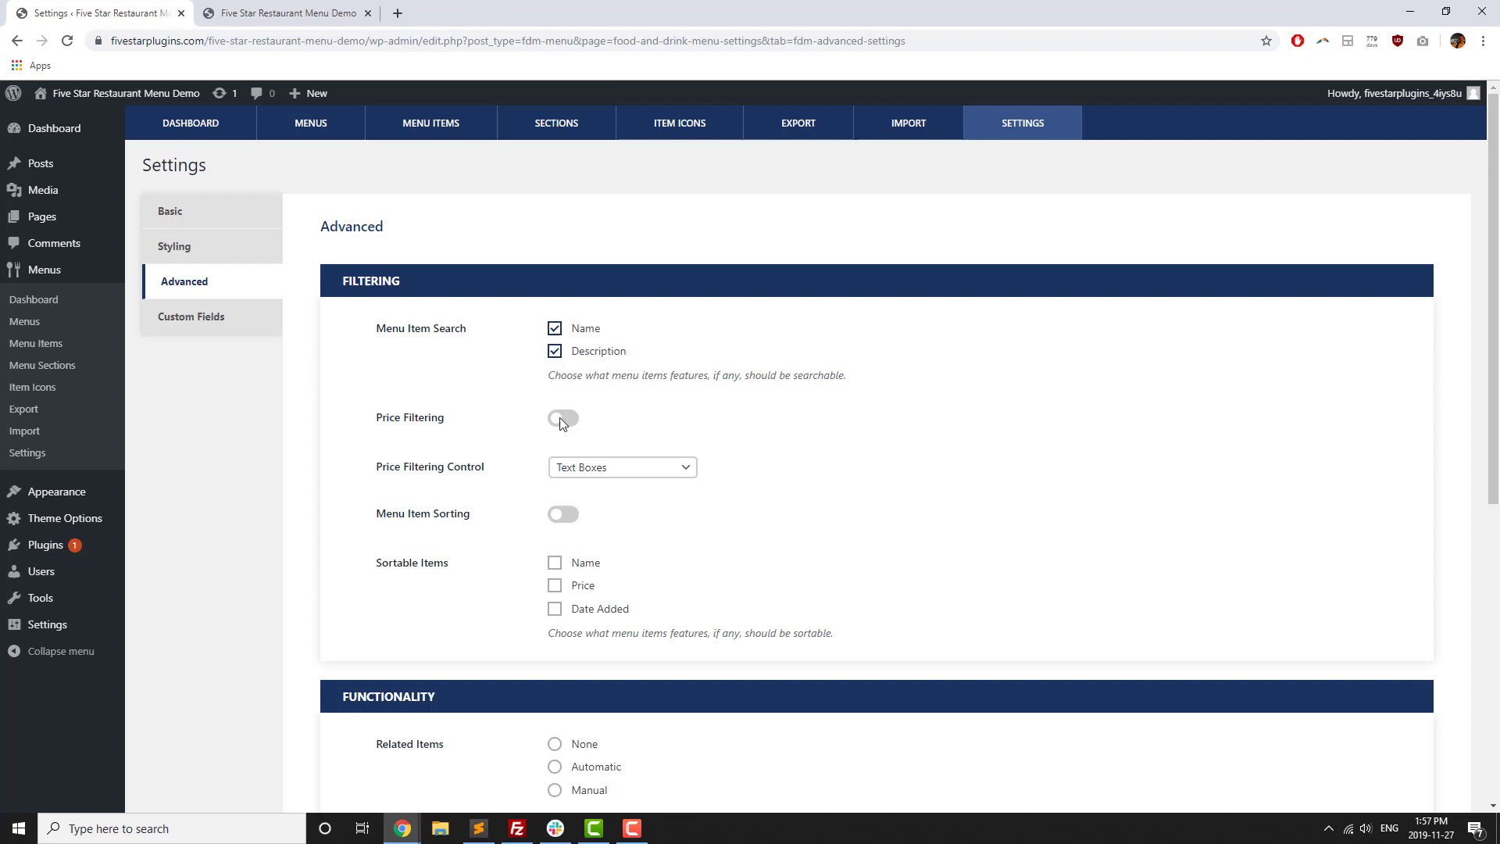
left_click(566, 514)
left_click(555, 563)
left_click(554, 609)
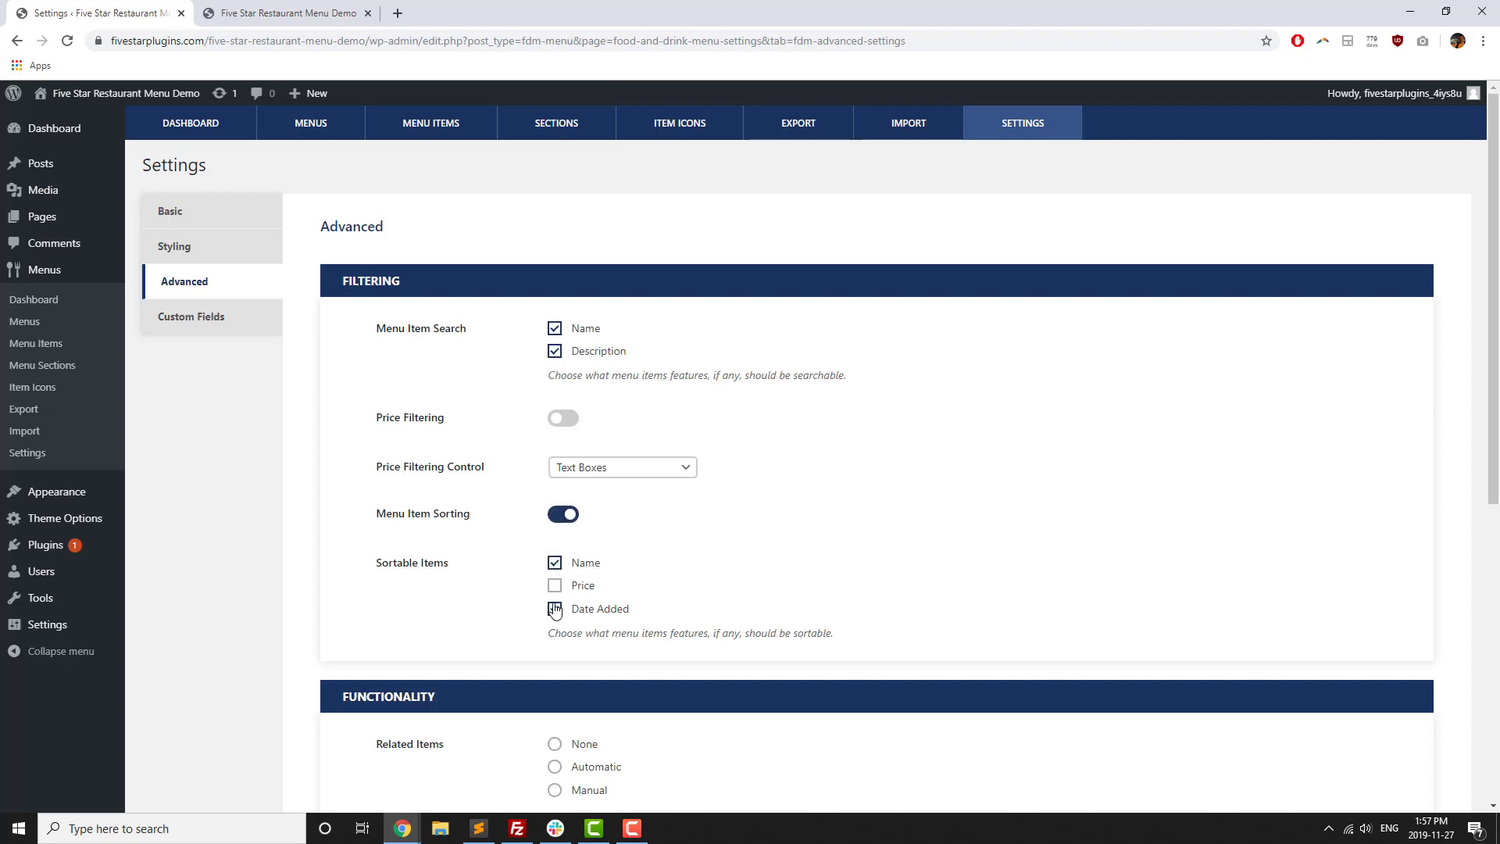
scroll(554, 609, "down", 6)
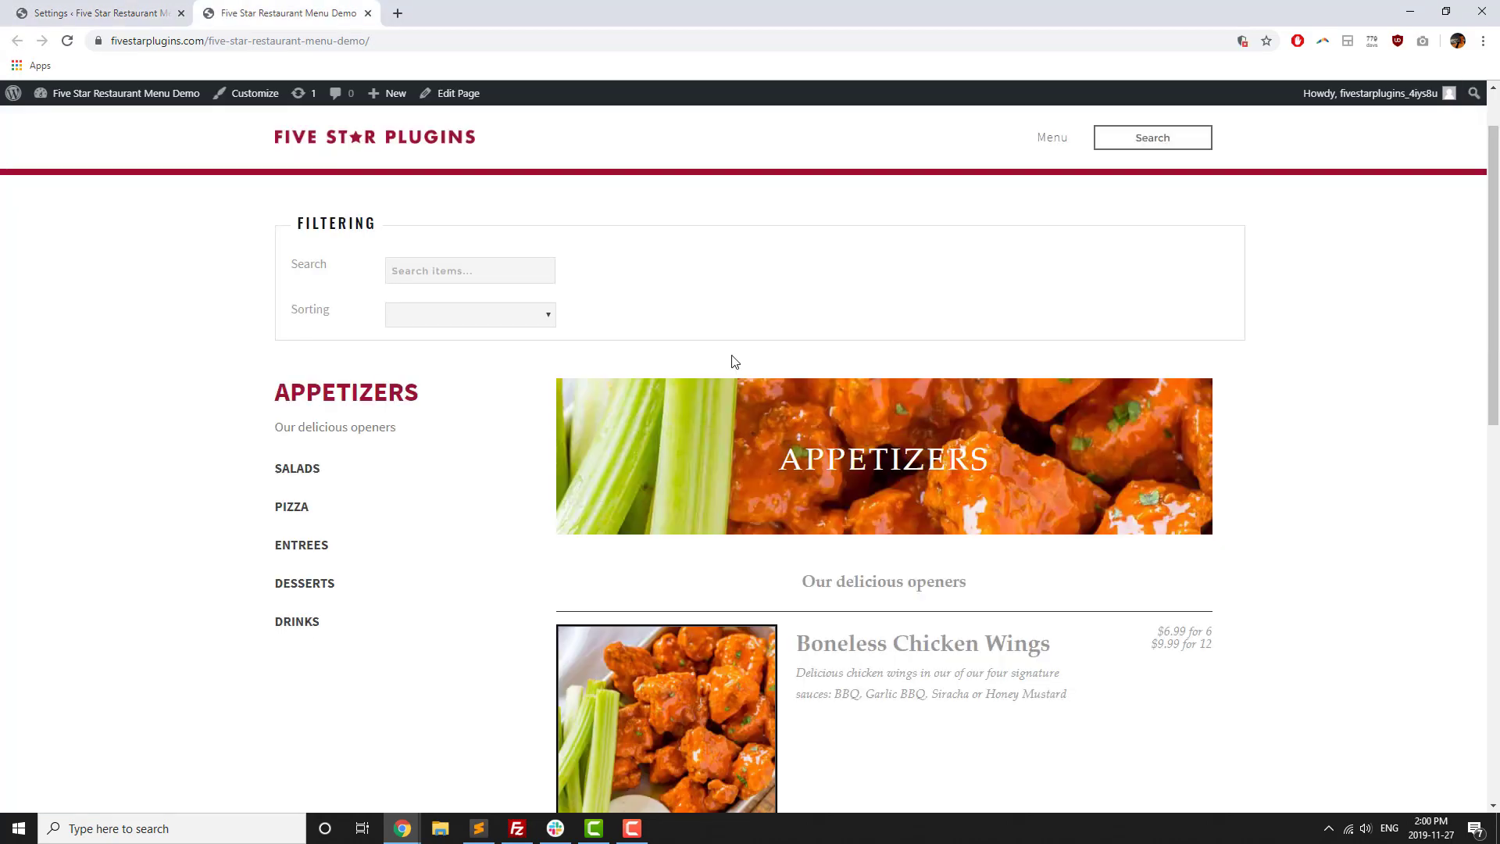
Sort the menu Name (A -> Z) and search items for 'Chic' to list chicken dishes.
left_click(406, 315)
left_click(422, 342)
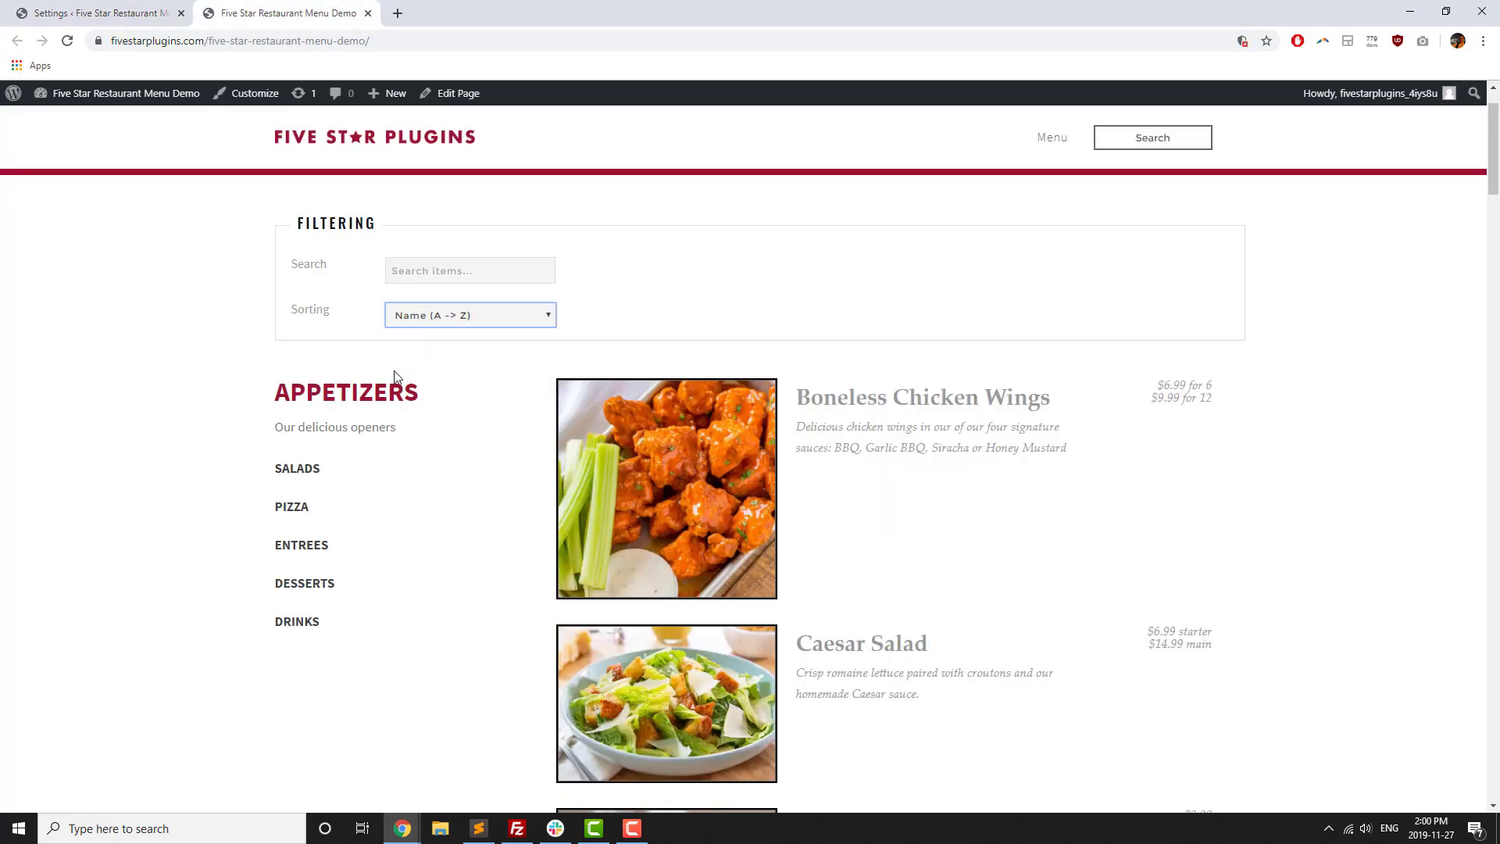
left_click(444, 273)
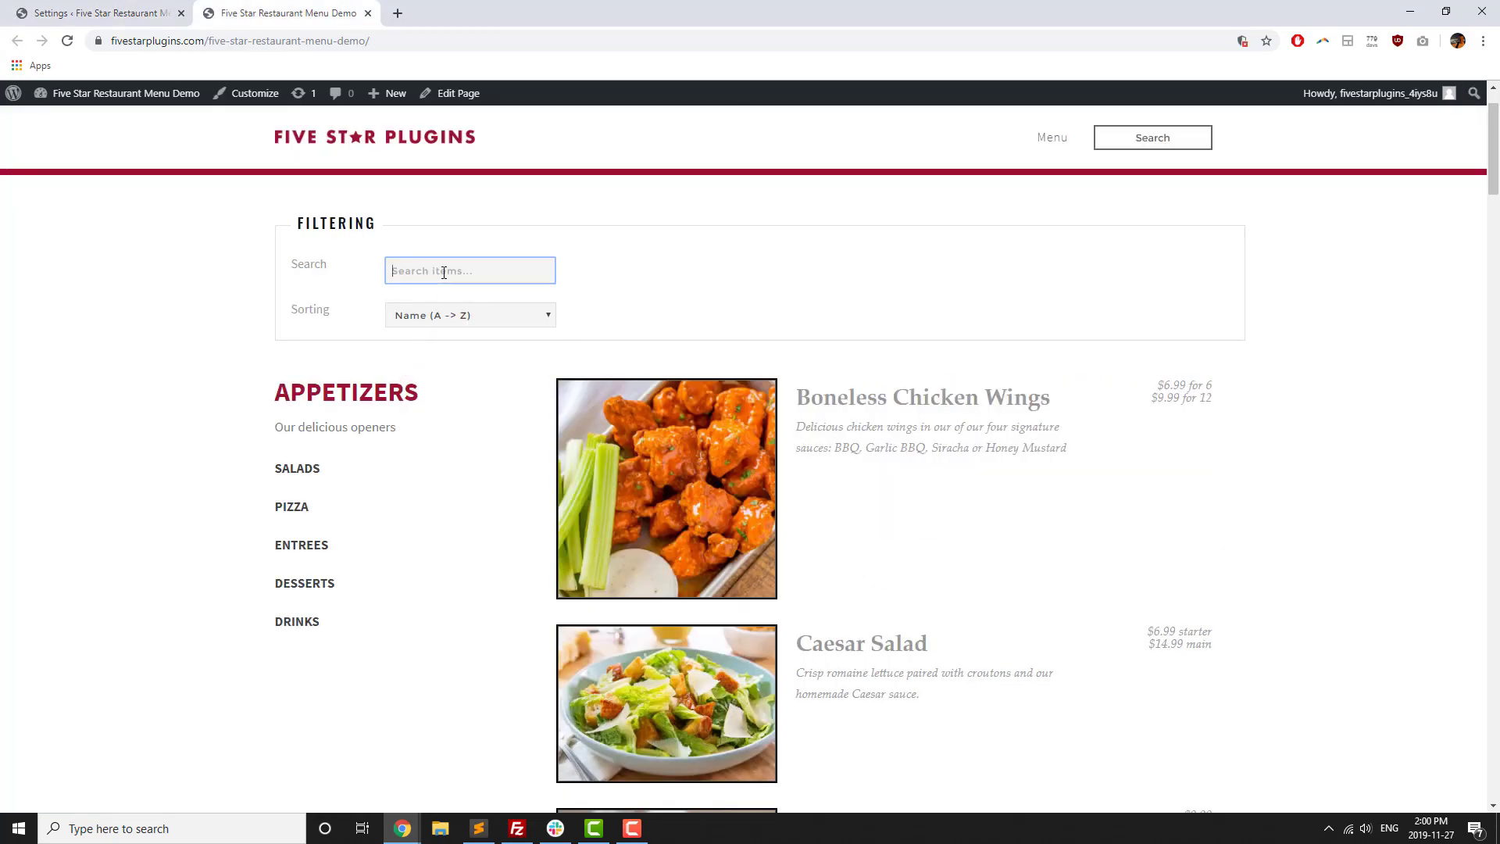
type("Chick")
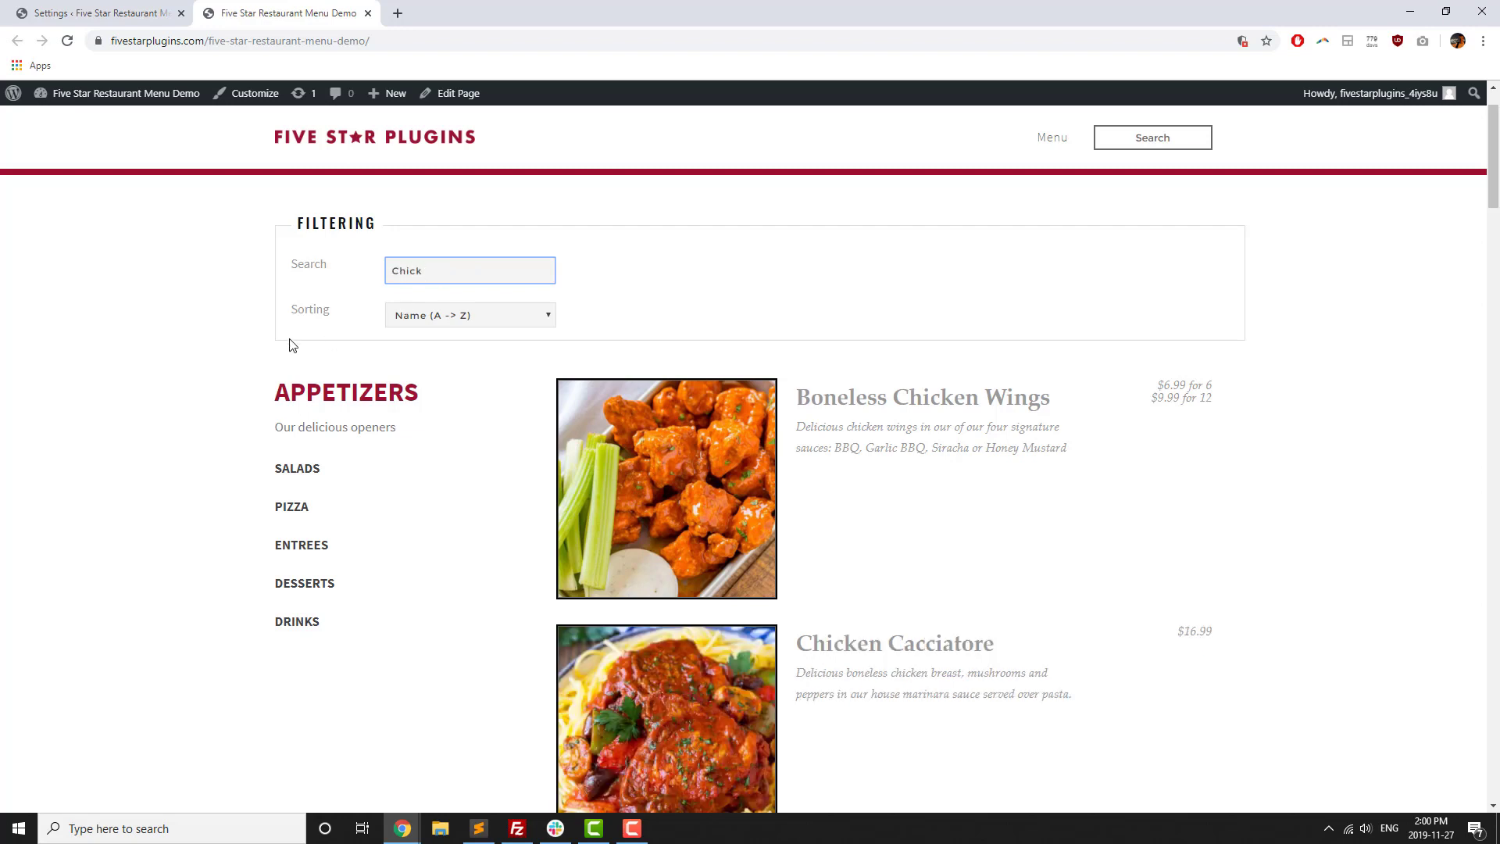
scroll(212, 385, "down", 3)
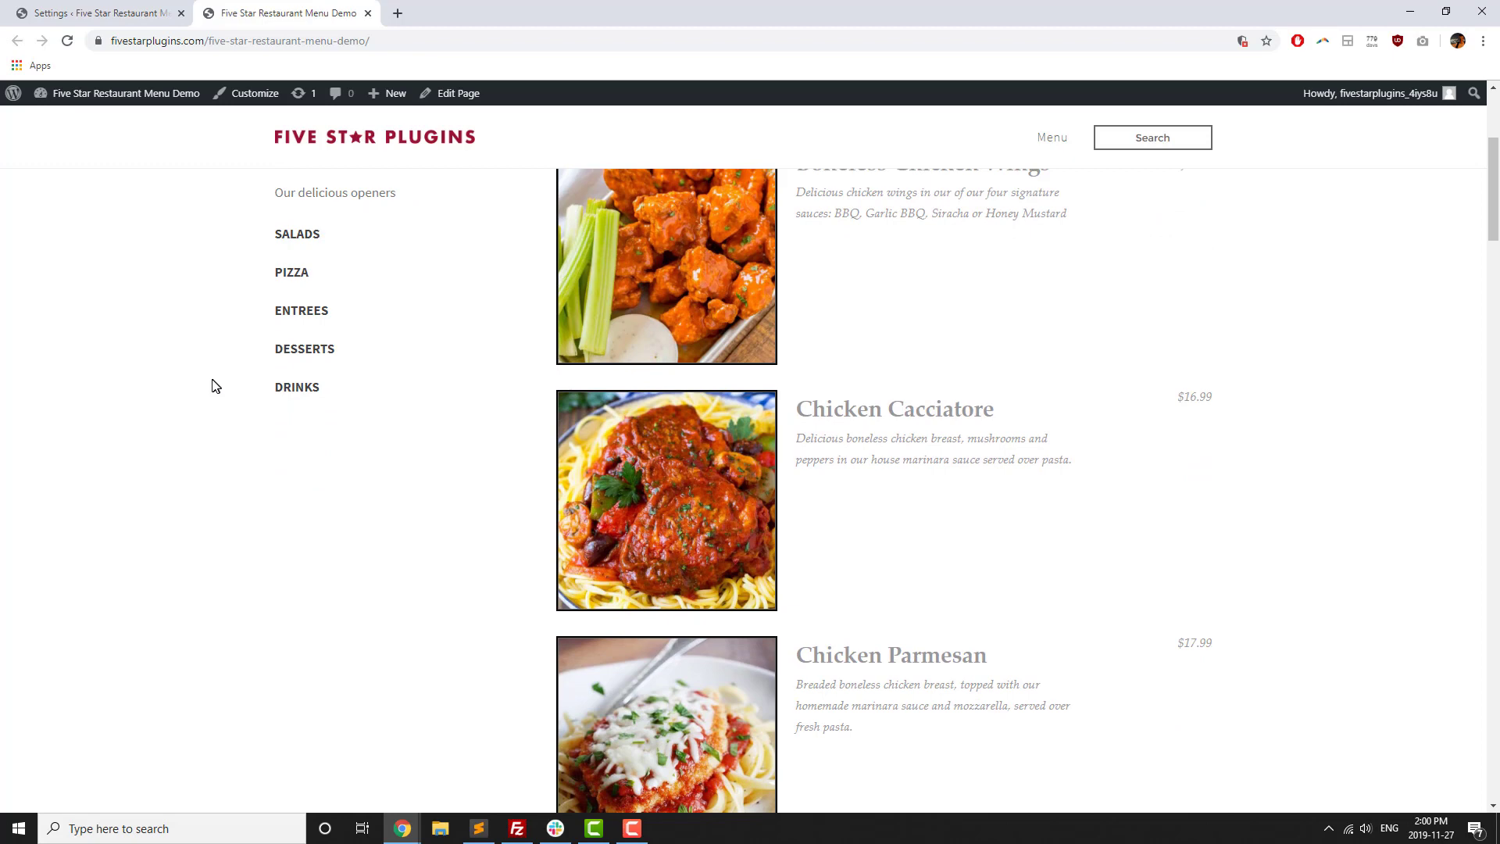